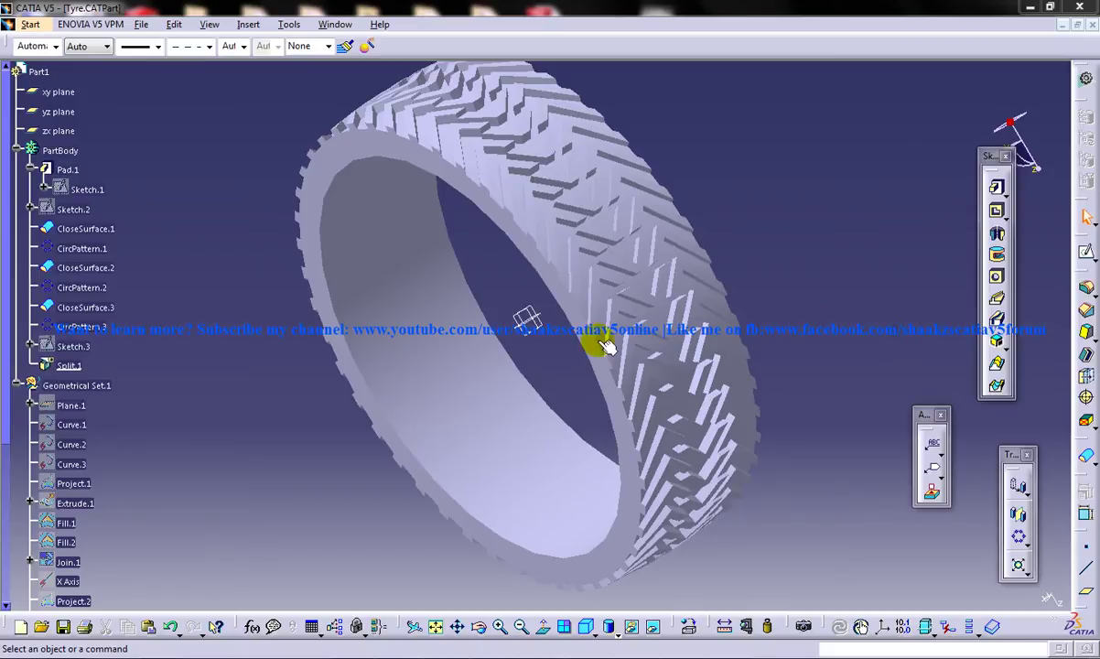
Orbit the finished Tyre.CATPart model to a new angle and show the Window menu list.
middle_click_drag(596, 344, 651, 388)
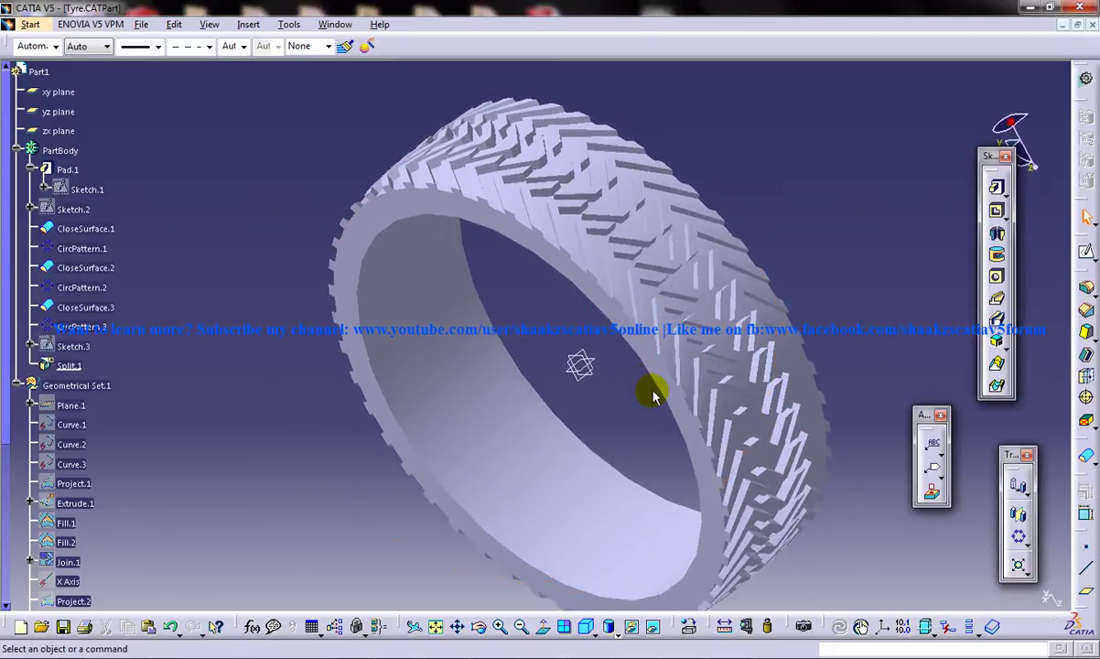
left_click(335, 25)
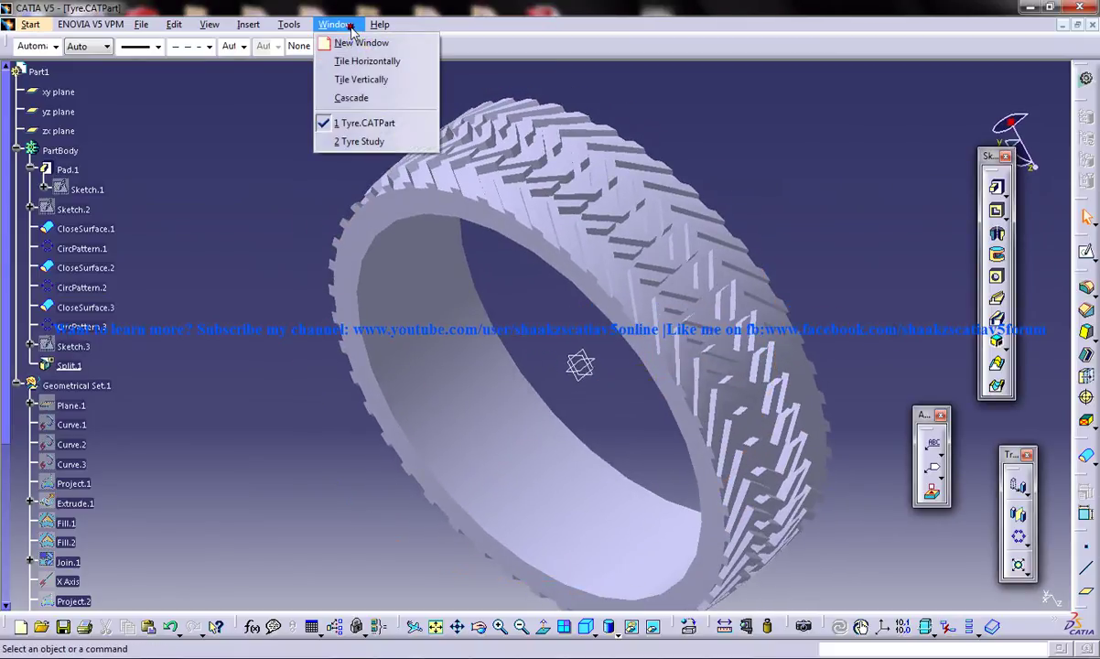
Switch to the Tyre Study document and rotate and zoom its tyre.
left_click(370, 142)
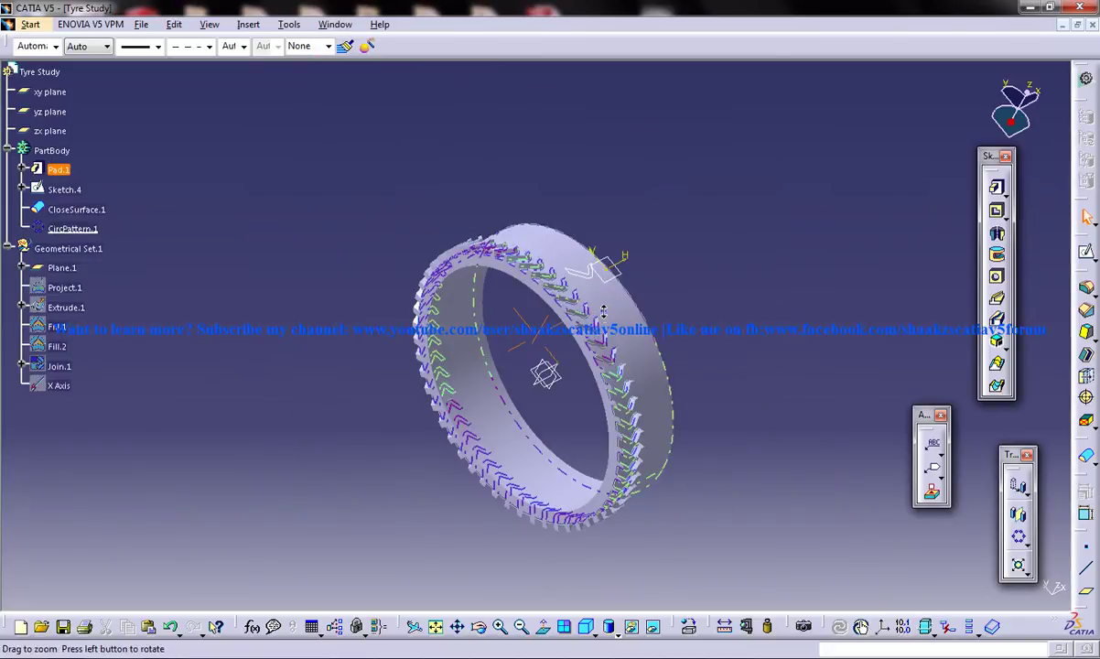
middle_click_drag(603, 312, 417, 385)
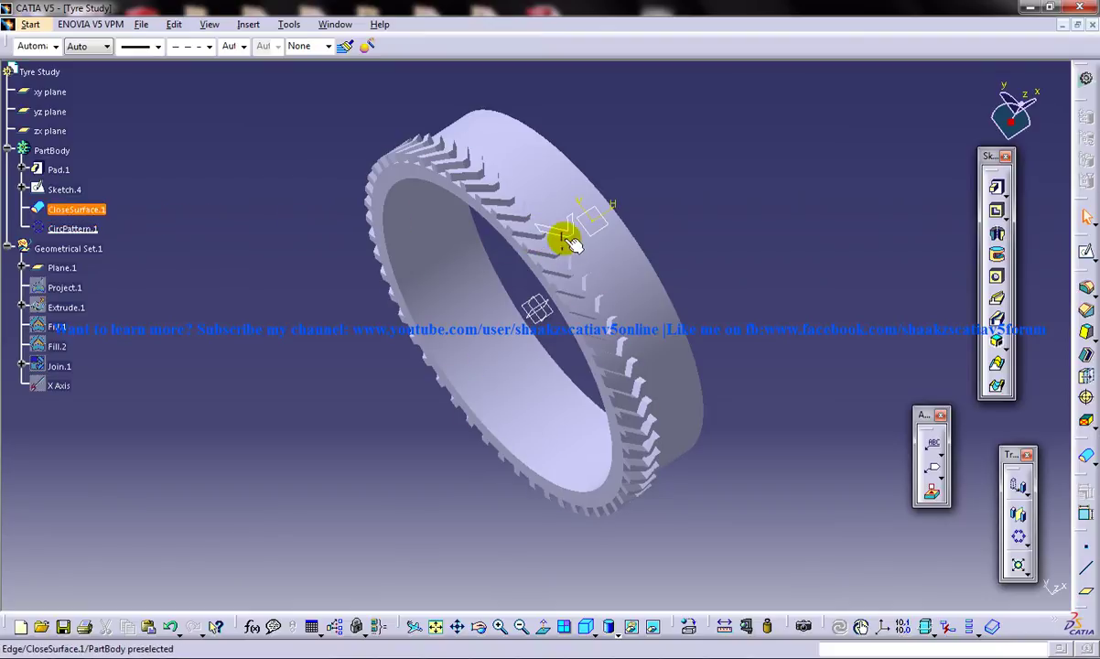
Select CloseSurface.1 and CircPattern.1, try a Rectangular Pattern, and dismiss both errors.
left_click(78, 209)
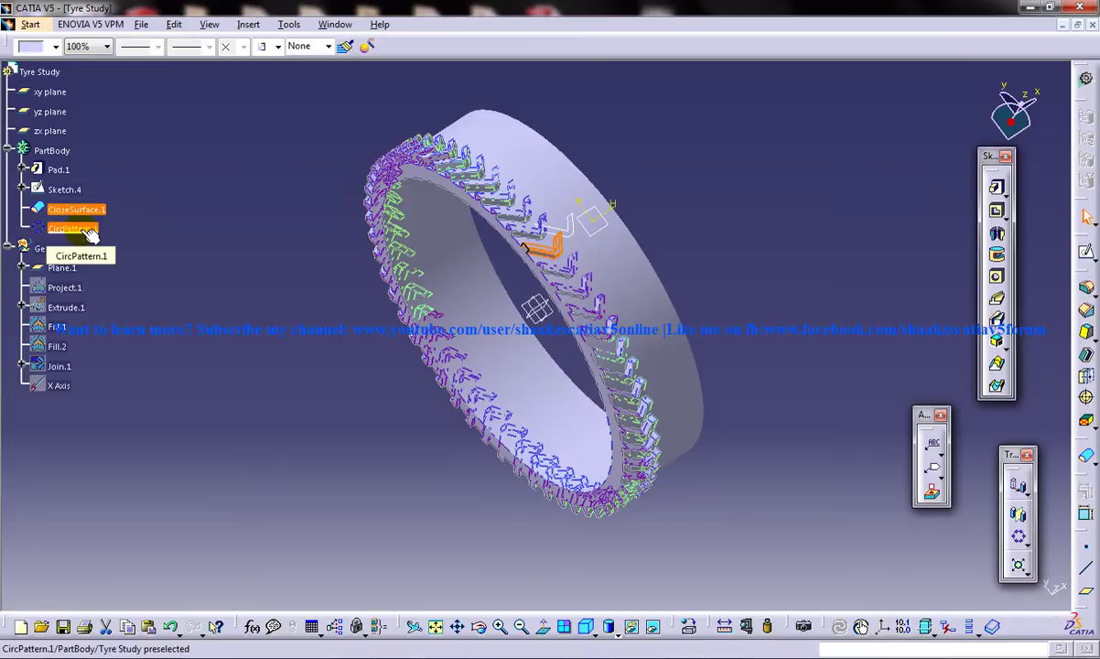
left_click(83, 229, "ctrl")
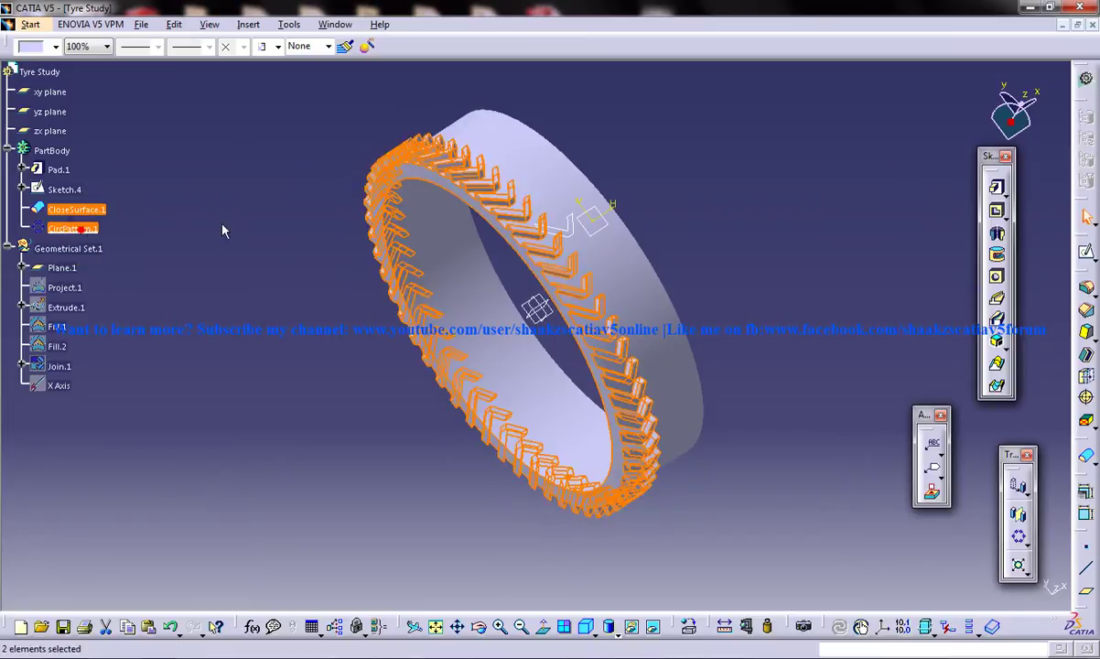
left_click(256, 26)
mouse_move(311, 284)
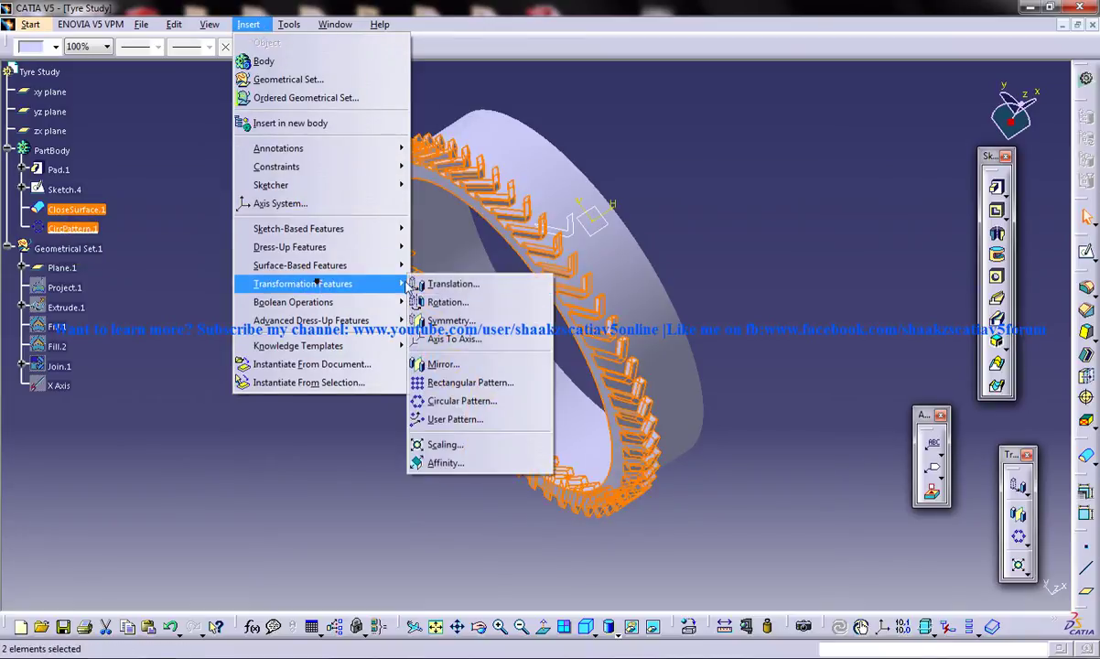
left_click(445, 384)
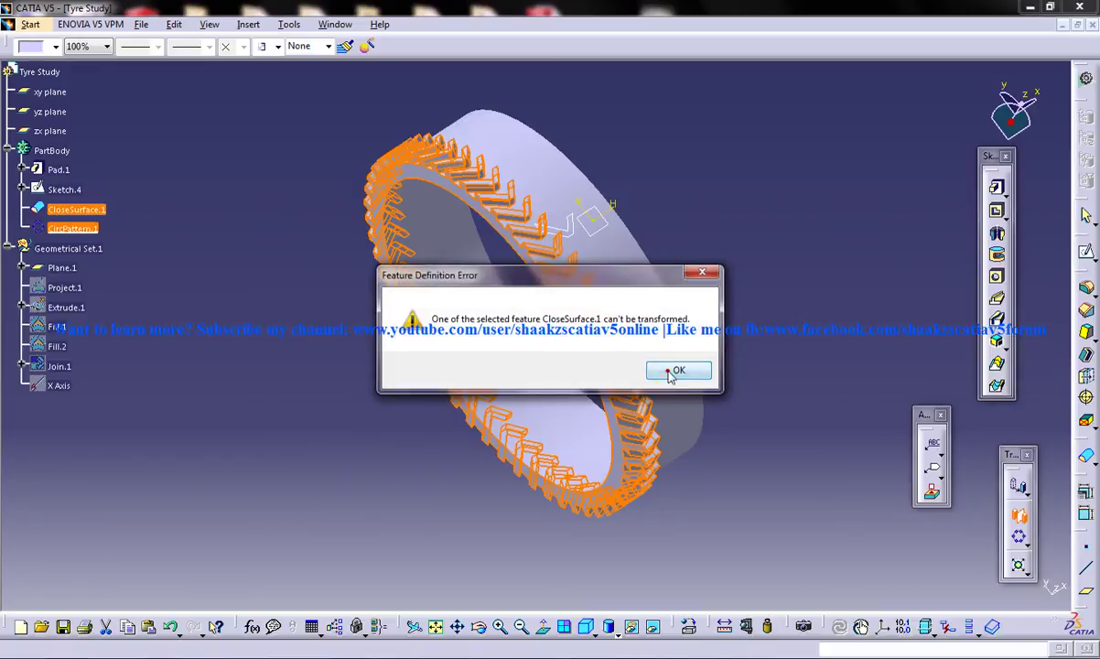
left_click(675, 370)
left_click(667, 370)
Mirror the tread blocks across the yz plane as Mirror.1 and inspect the result.
left_click(545, 314)
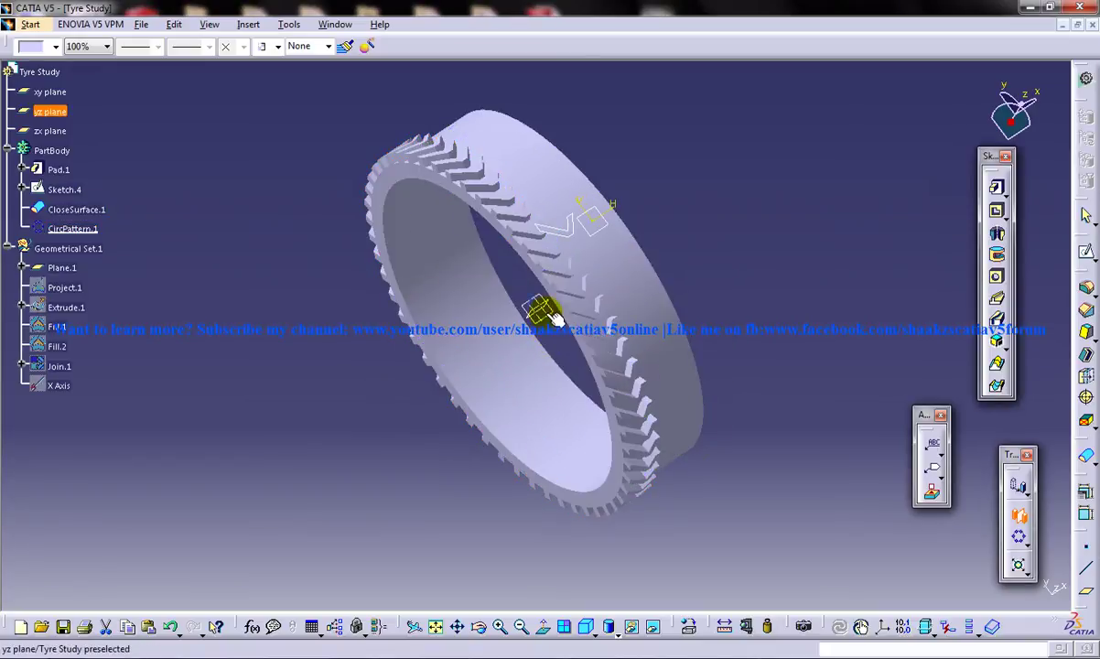
left_click(1018, 516)
left_click(983, 588)
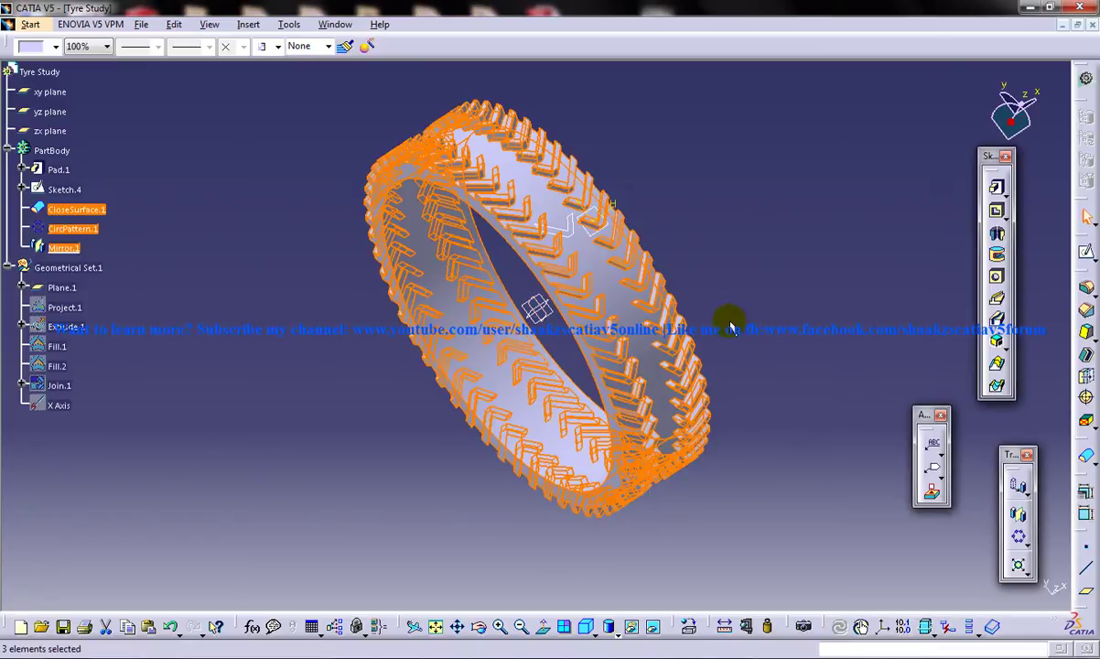
left_click(784, 378)
middle_click_drag(784, 374, 447, 491)
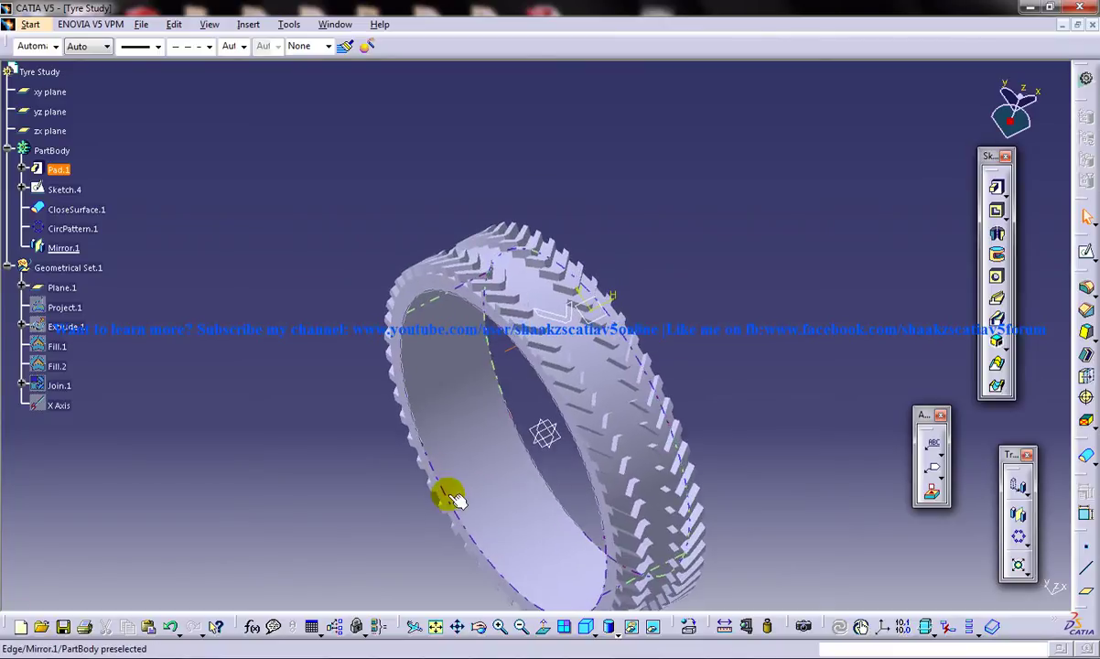
Zoom in on the tread and start Sketch.5 on Plane.1.
middle_click_drag(643, 449, 621, 437)
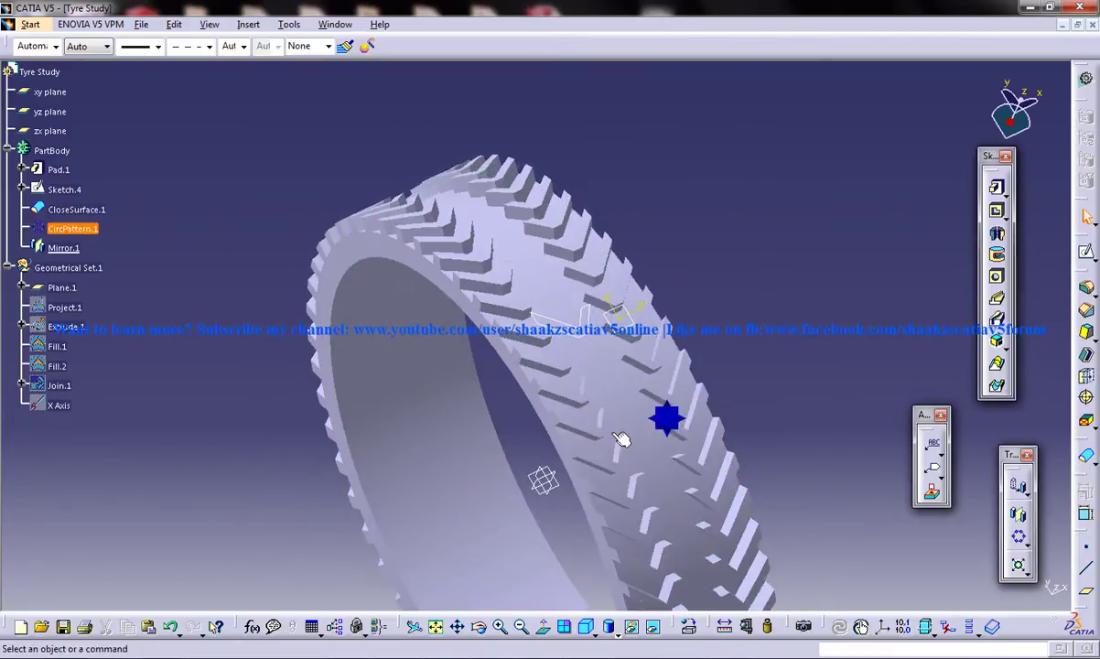
left_click(621, 332)
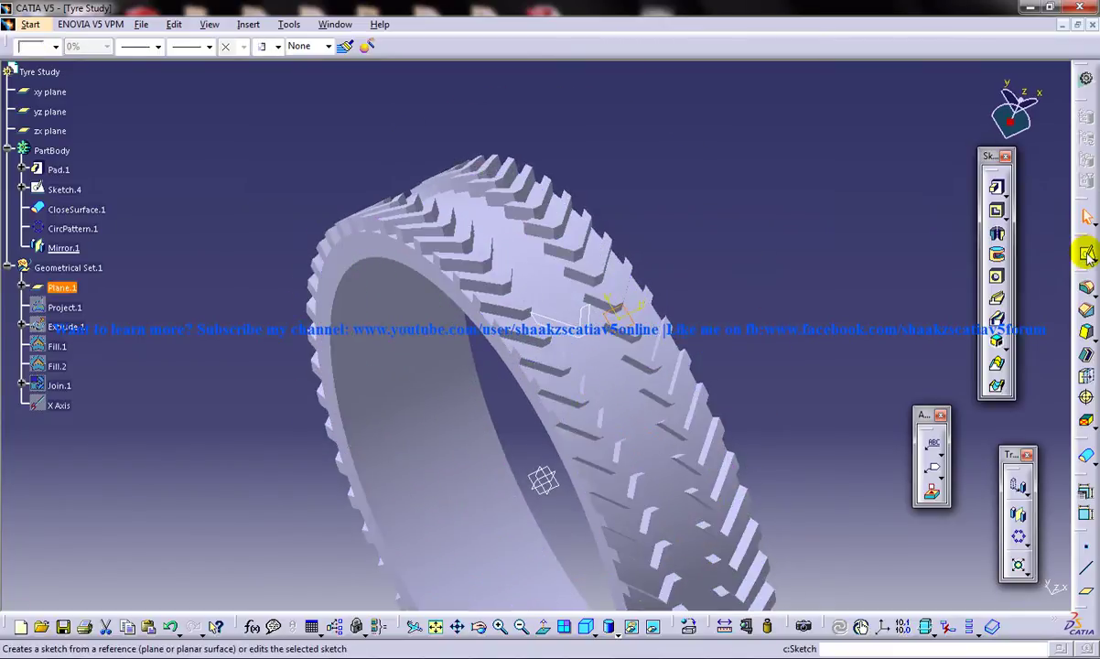
left_click(1086, 251)
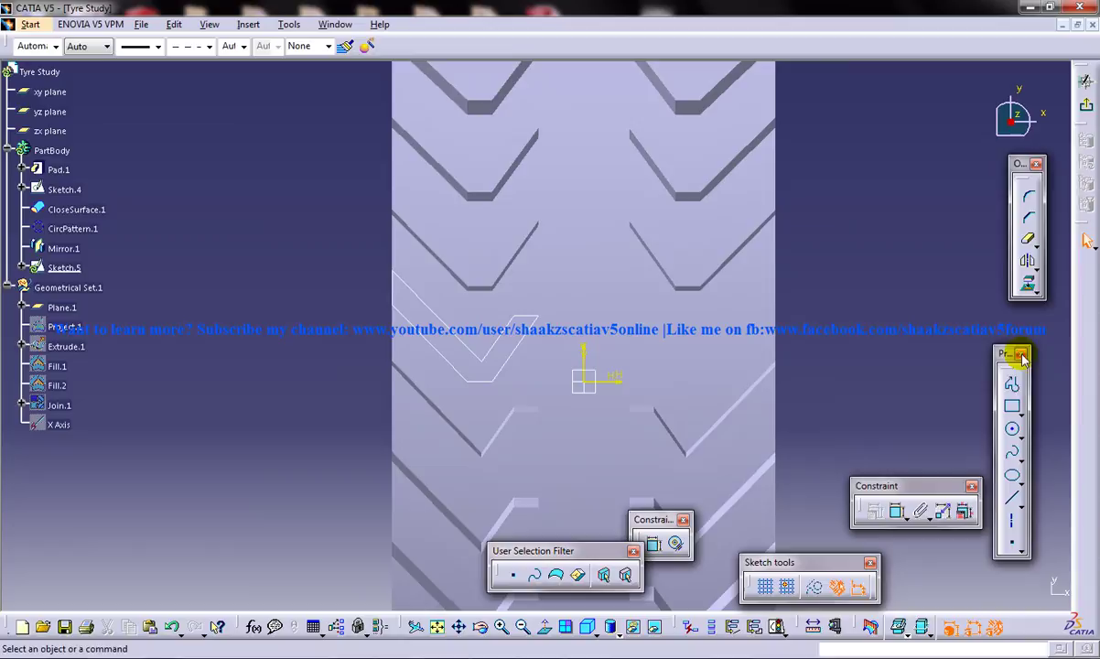
Draw the half-Y profile: a short horizontal, a diagonal and a vertical line near the origin.
left_click(1012, 384)
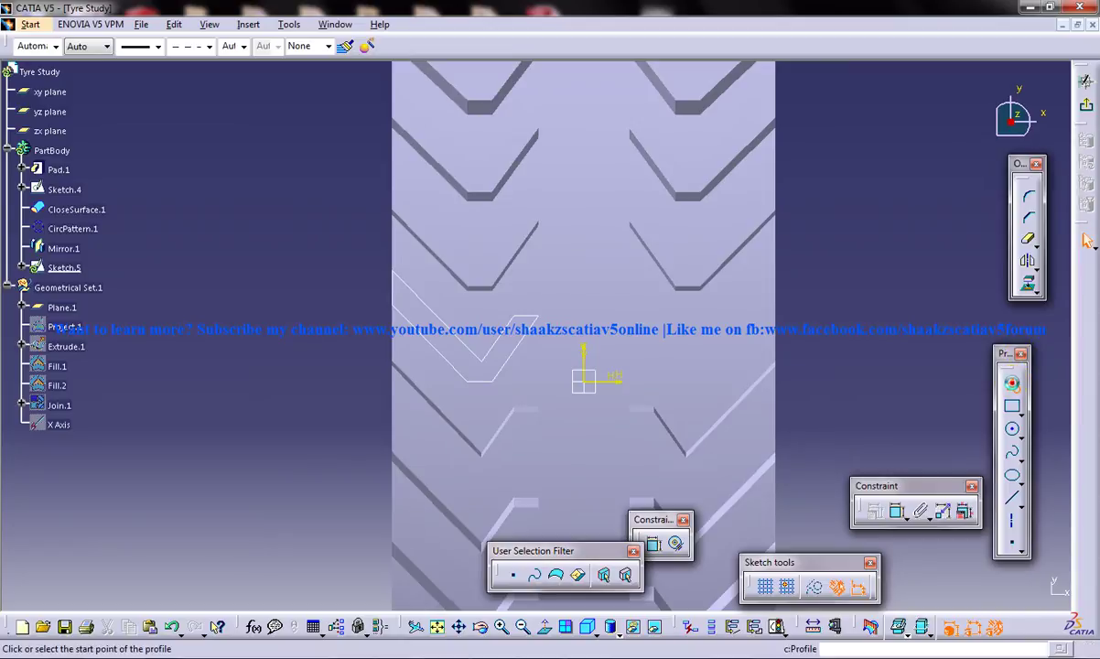
left_click(512, 381)
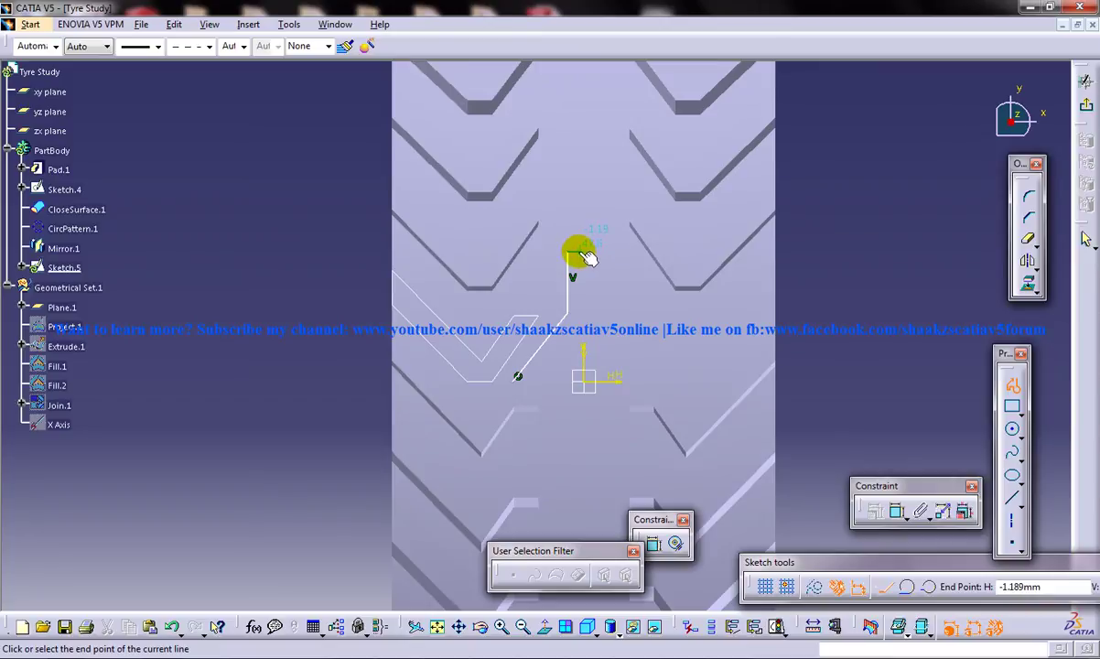
double_click(585, 257)
left_click(1012, 385)
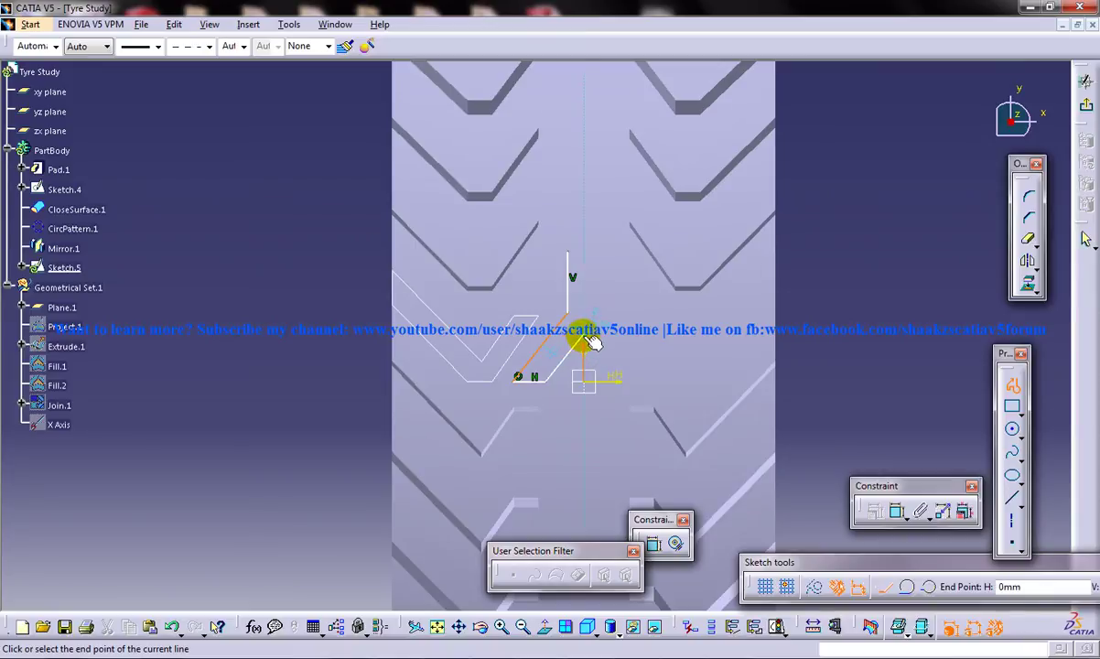
left_click(624, 341)
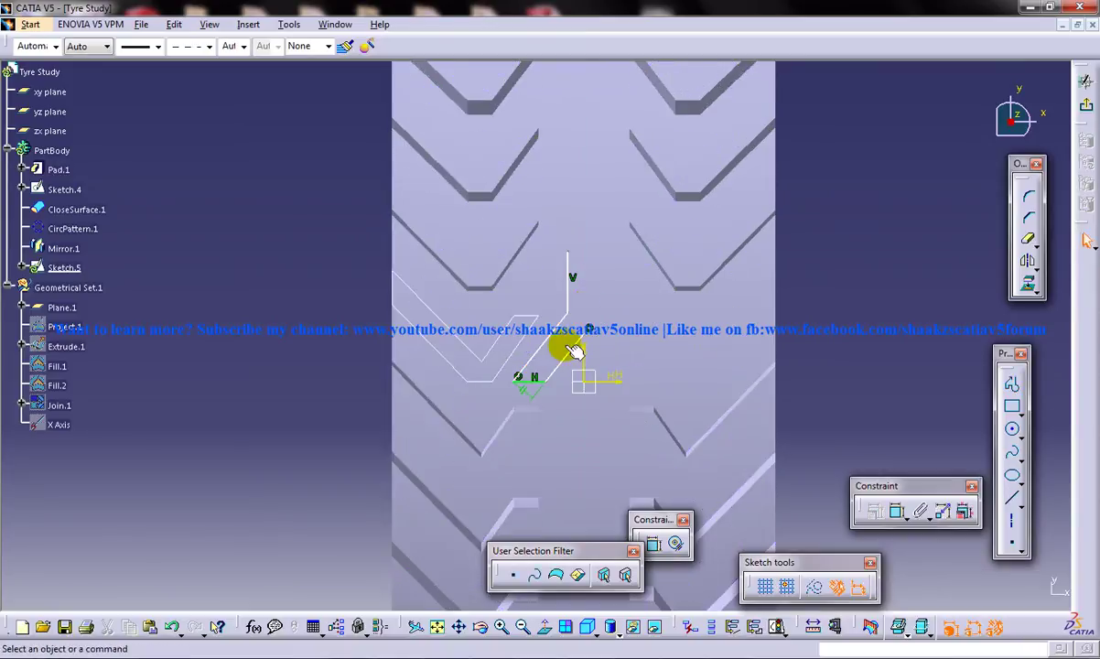
left_click(896, 511)
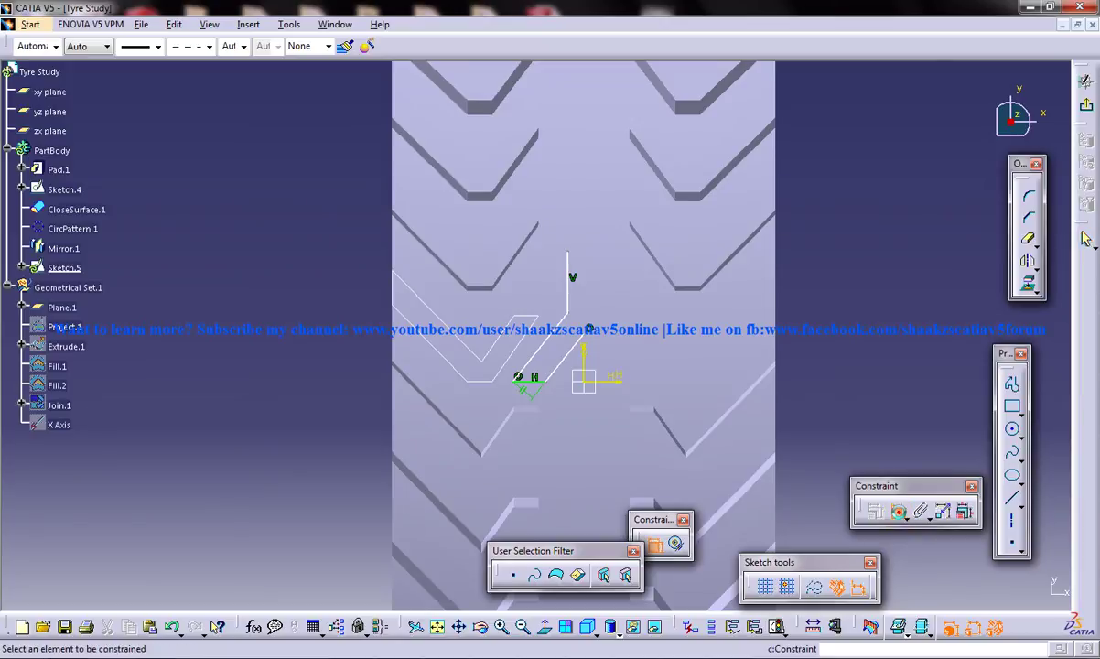
Constrain the two half-Y lines perpendicular, then select the vertical and diagonal lines.
left_click(547, 336)
key("Escape")
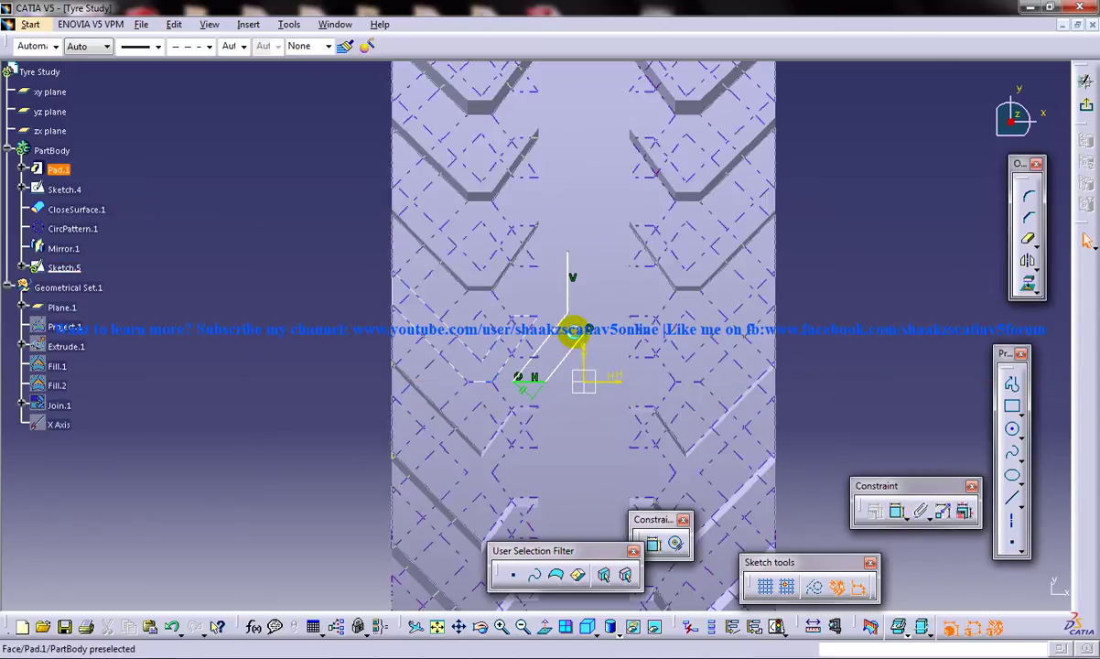
left_click(897, 511)
left_click(553, 337)
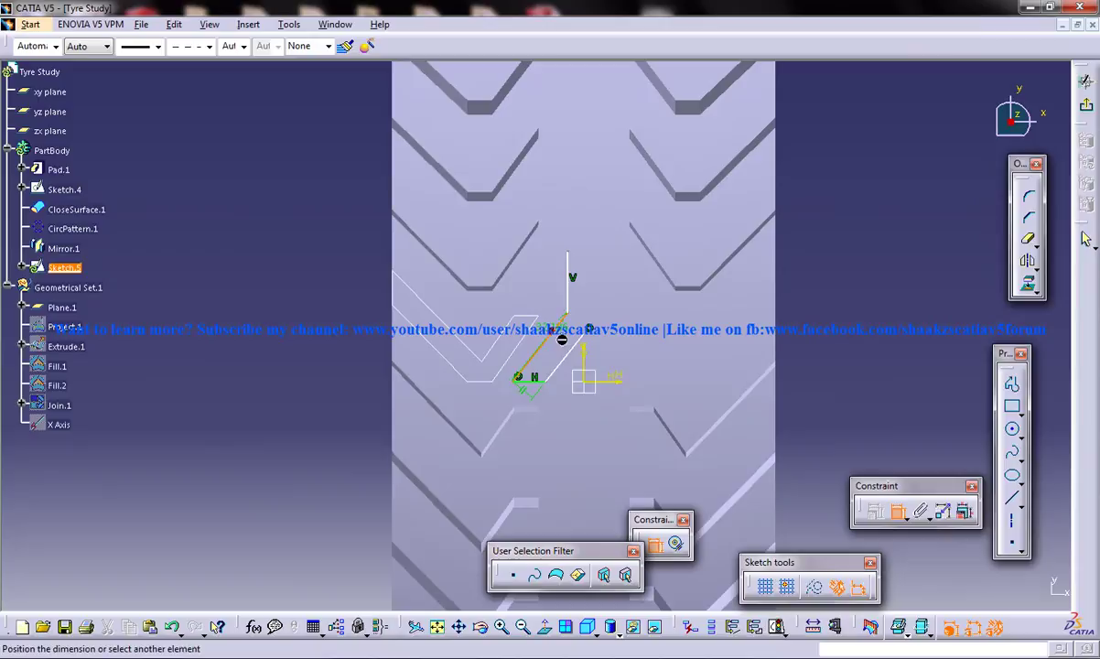
right_click(568, 346)
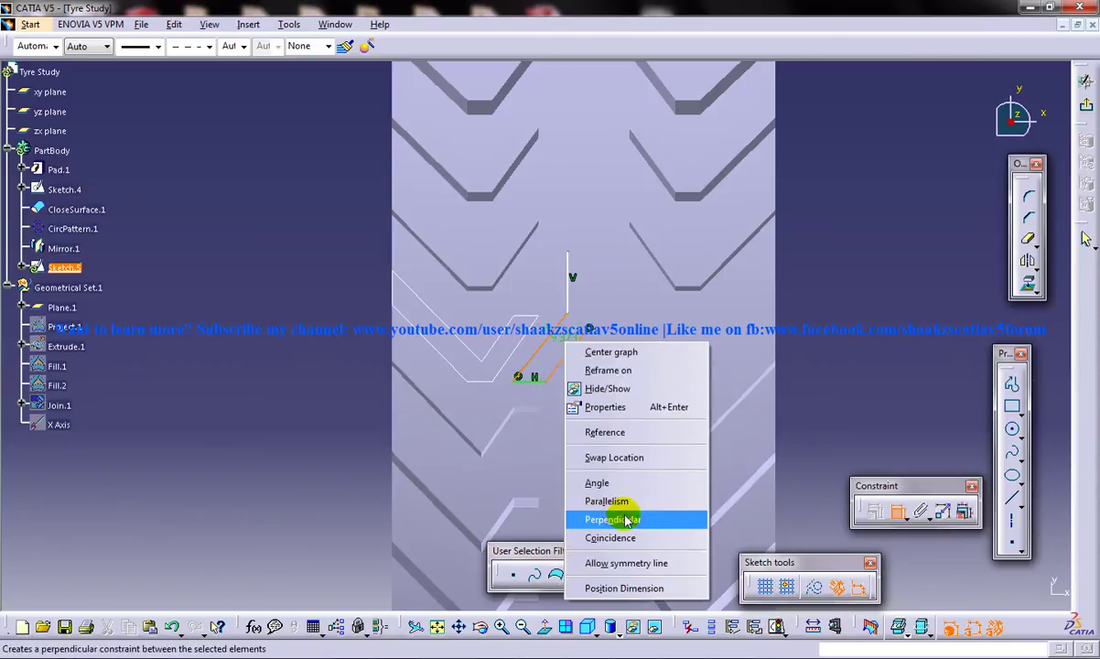
left_click(614, 519)
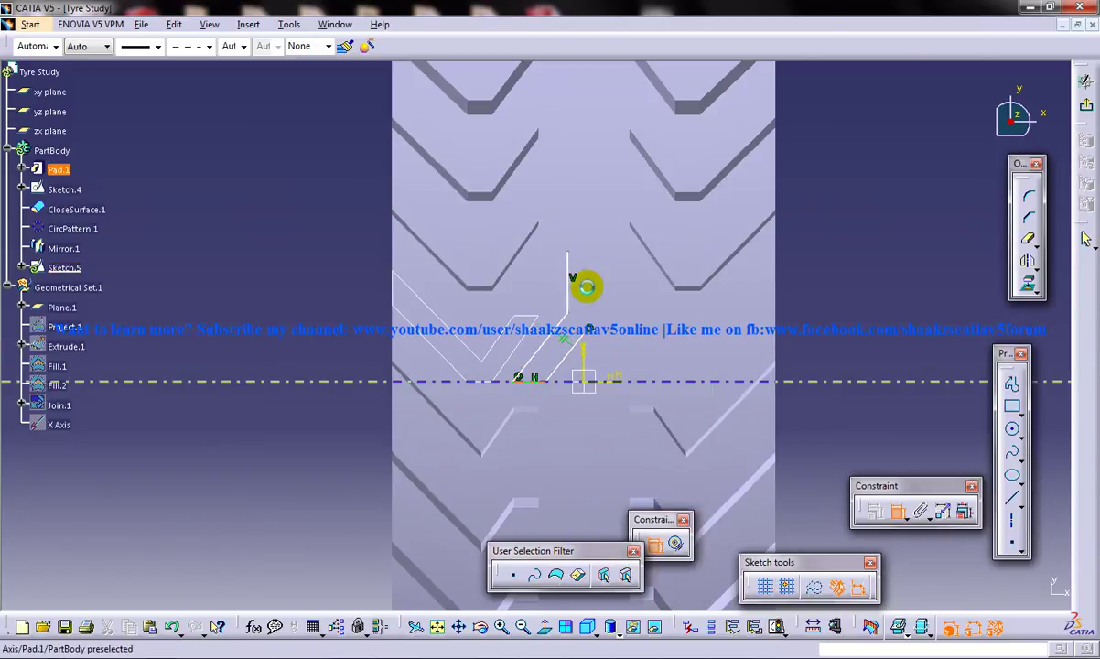
left_click(569, 267)
left_click(530, 375, "ctrl")
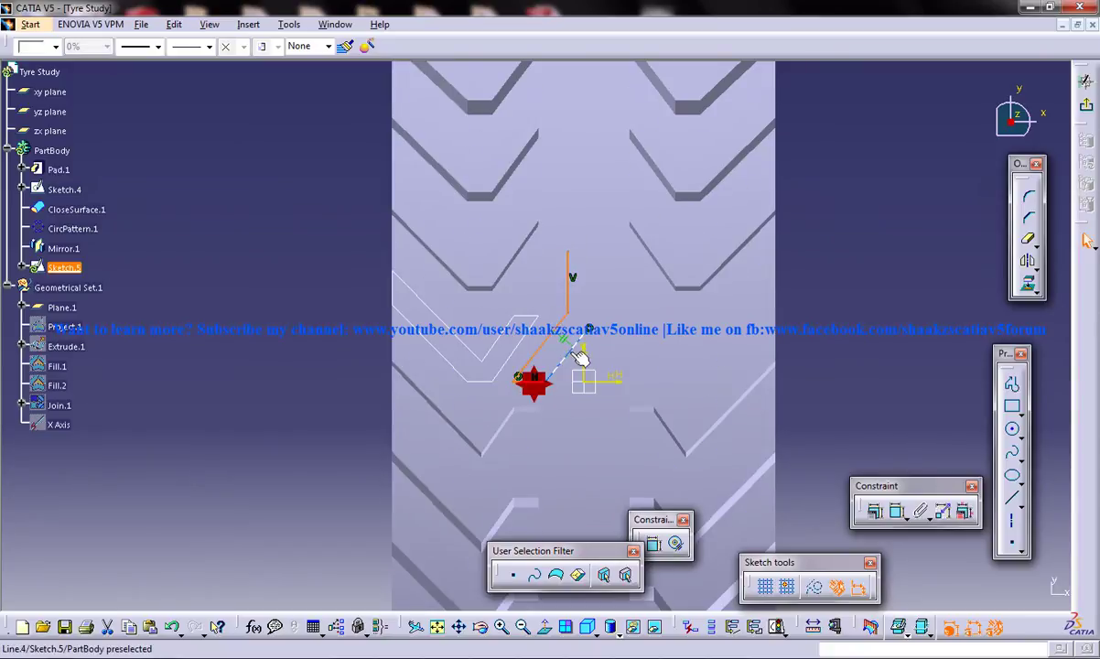
Mirror the selected lines about the V axis and draw the closing top line.
left_click(1030, 265)
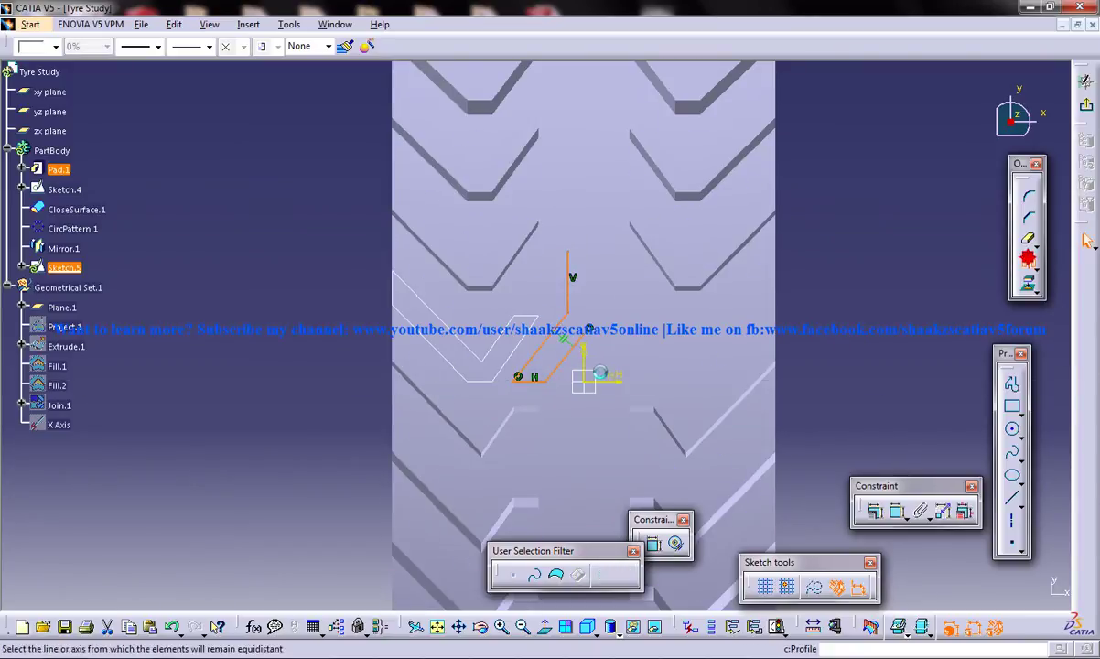
left_click(583, 359)
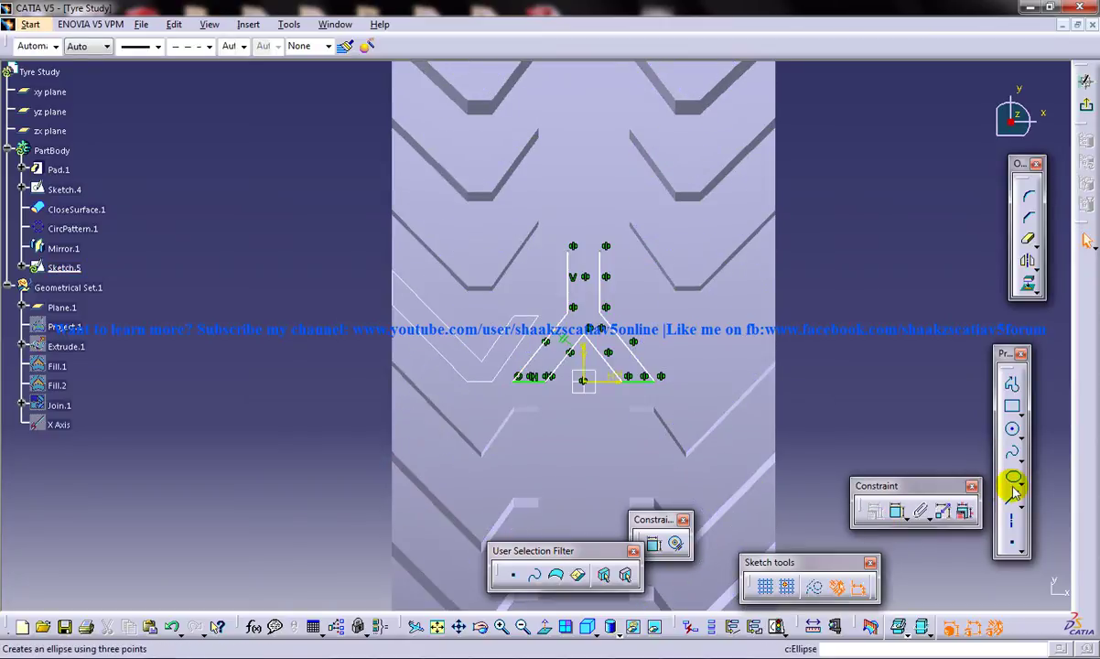
left_click(604, 249)
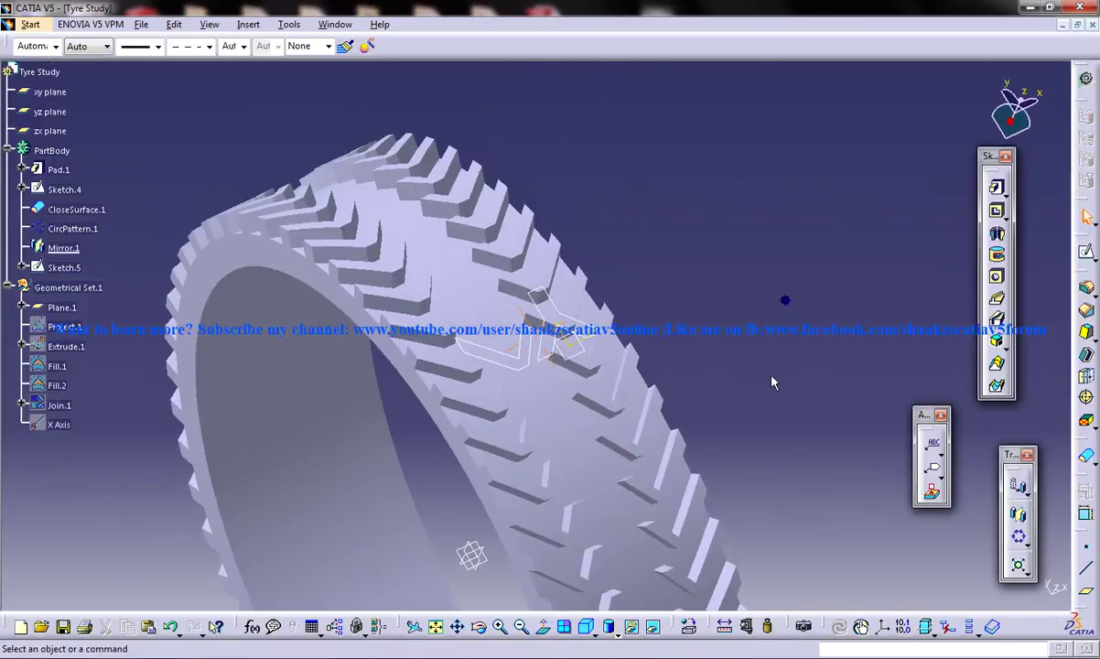
Switch to the Wireframe and Surface Design workbench.
middle_click_drag(771, 382, 742, 308)
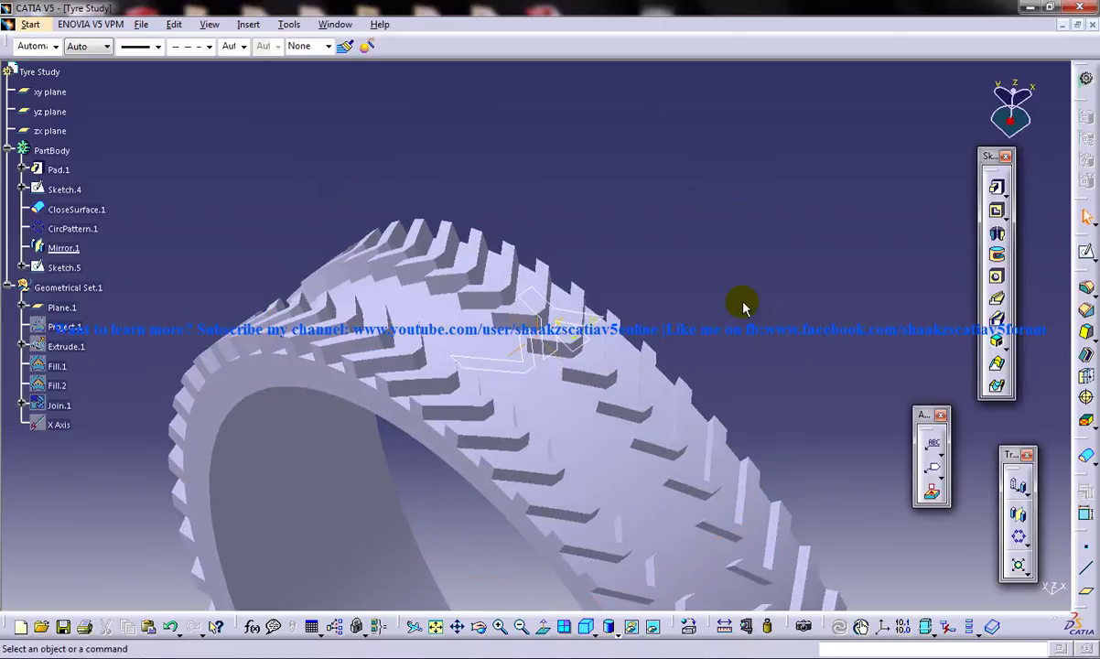
left_click(30, 24)
mouse_move(75, 60)
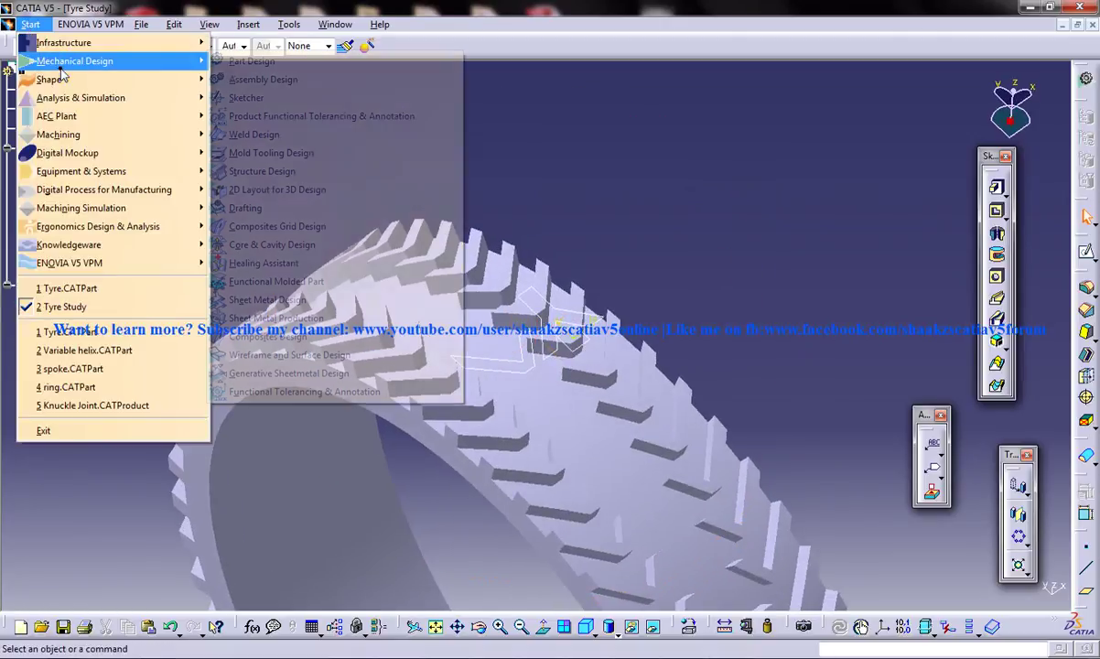
left_click(302, 359)
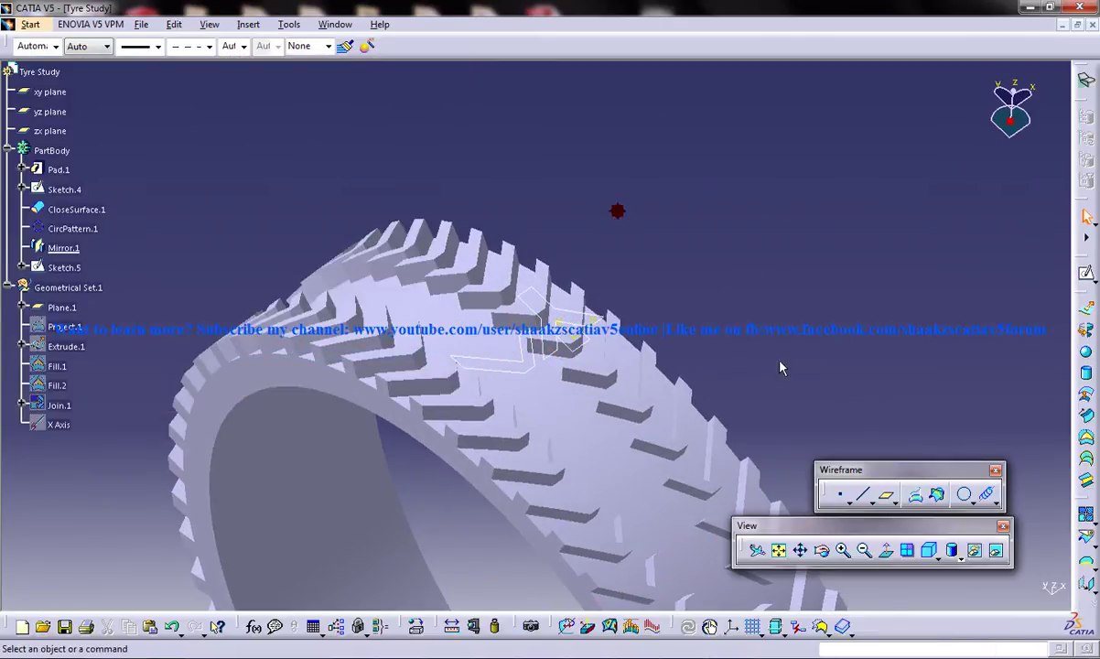
Project Sketch.5 onto the tyre body along Plane.1, creating Project.2.
left_click(915, 494)
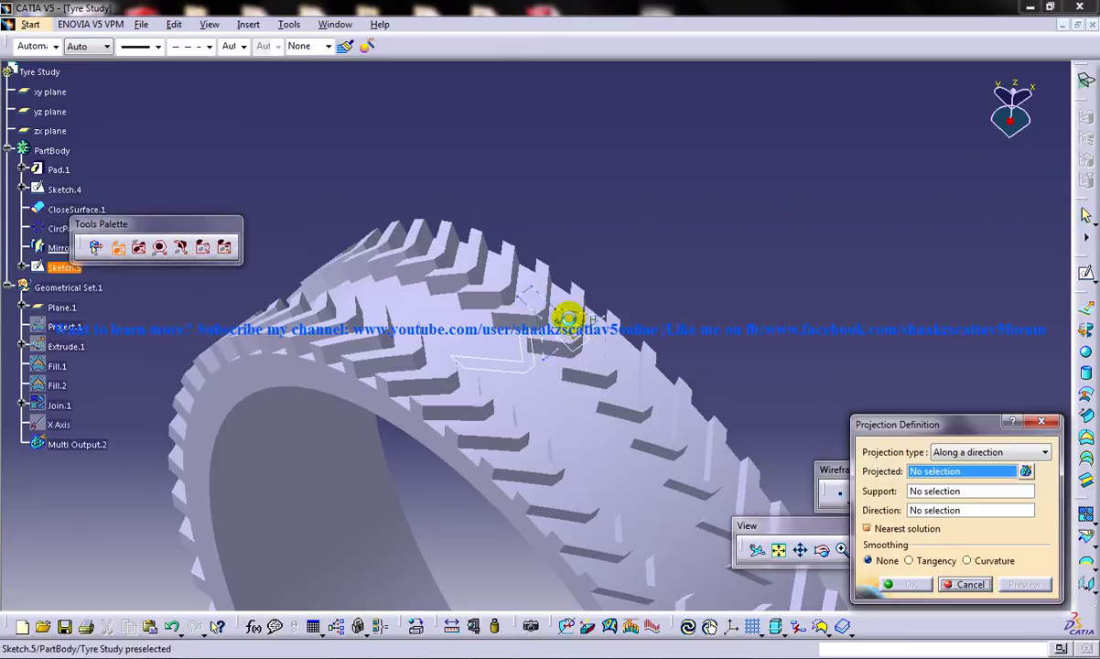
left_click(562, 313)
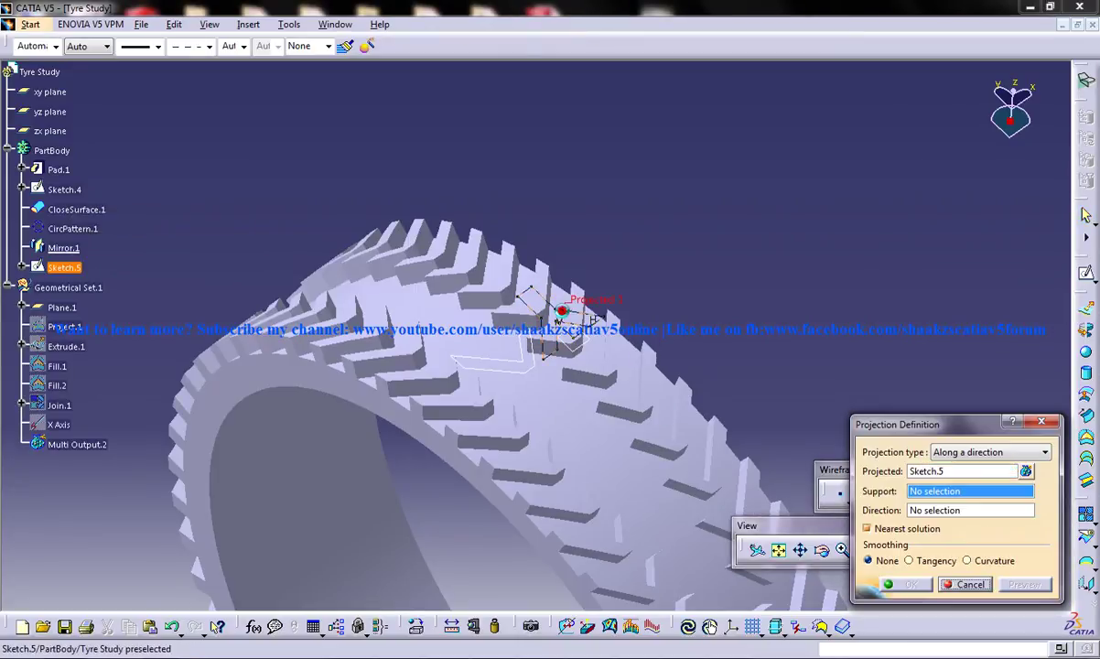
left_click(565, 409)
left_click(568, 337)
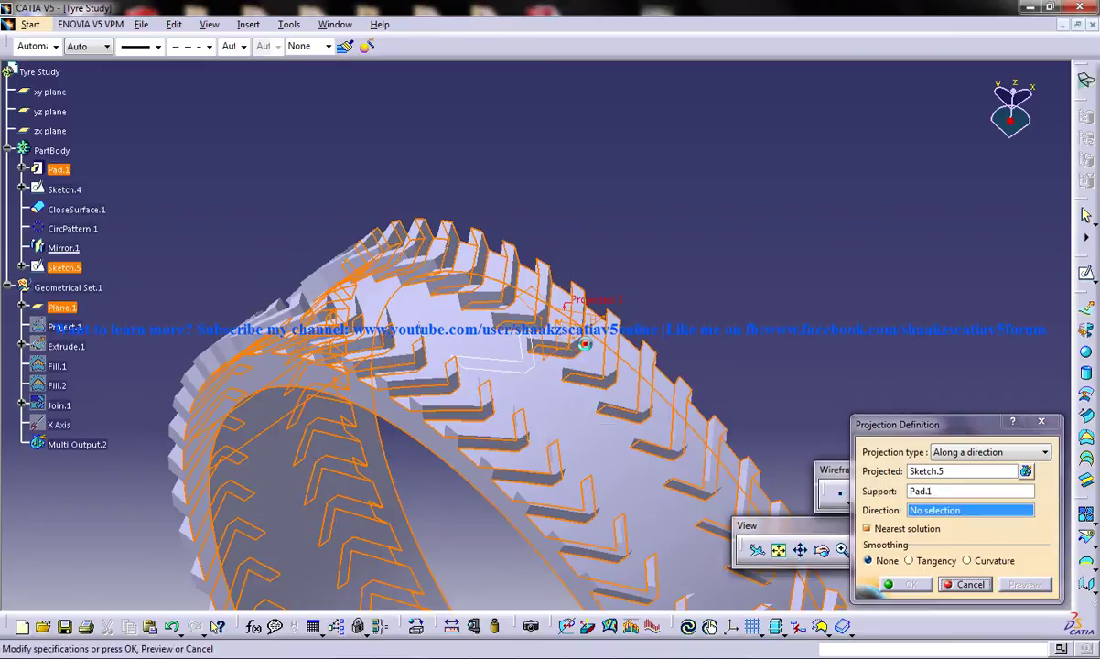
left_click(1020, 587)
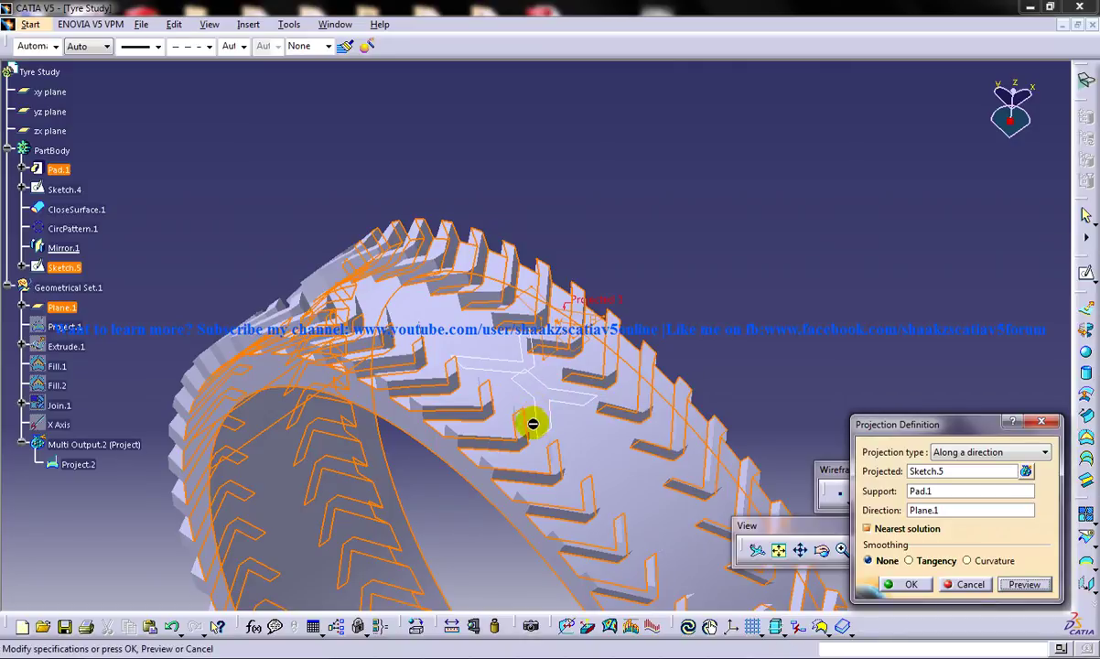
left_click(909, 585)
Hide the dashed sketch wireframes, including Sketch.5.
middle_click_drag(782, 331, 468, 384)
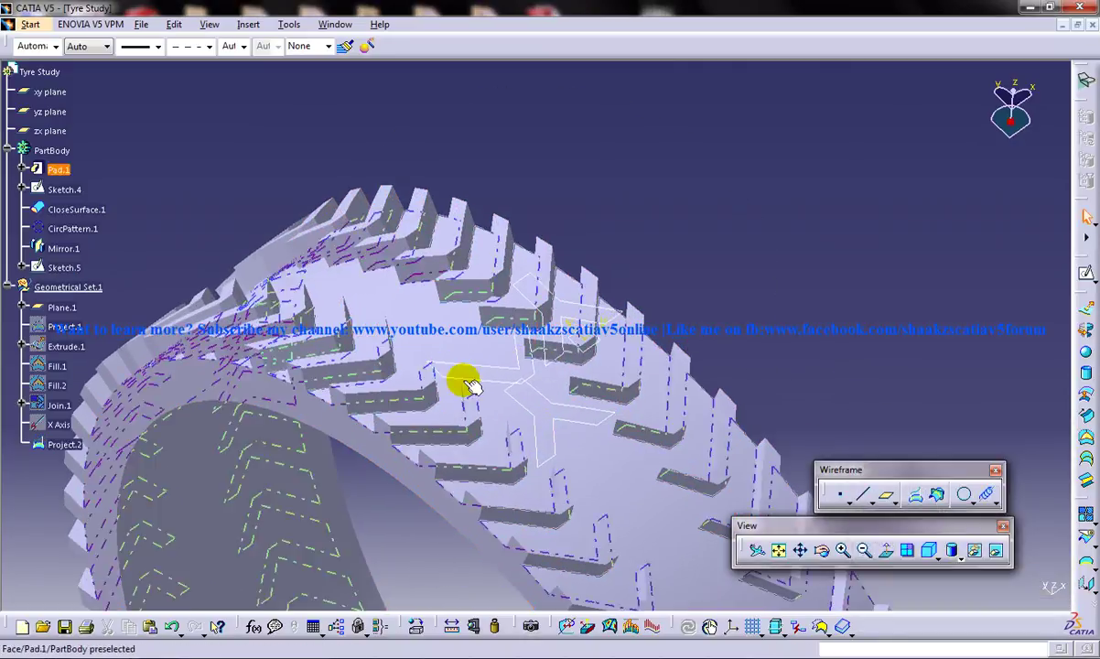
right_click(467, 377)
left_click(506, 110)
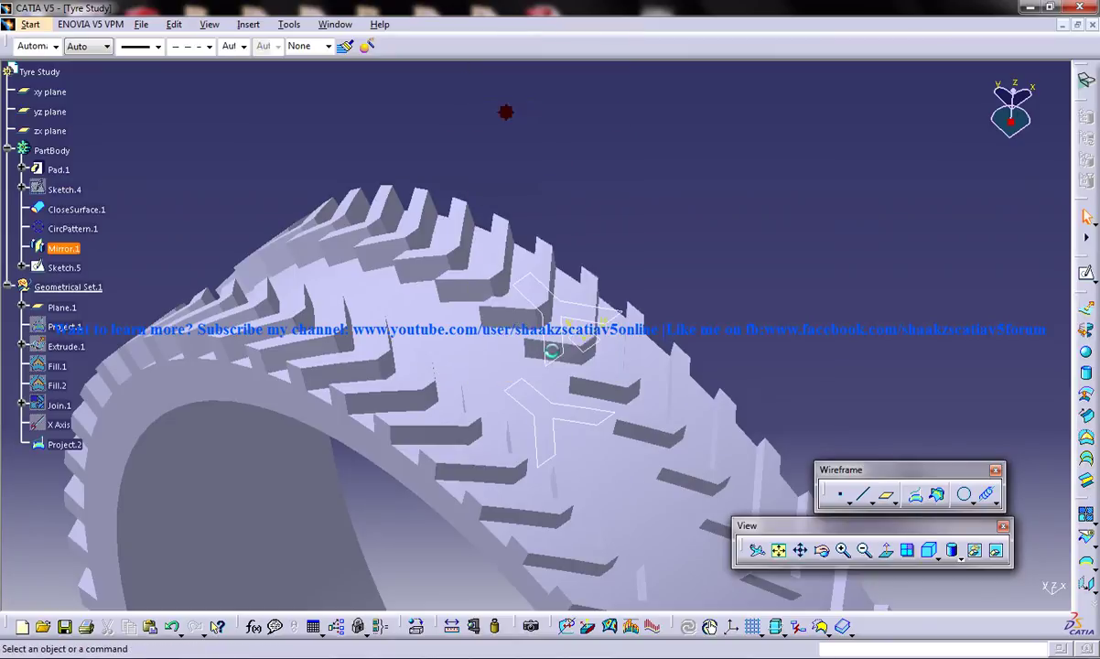
right_click(526, 349)
left_click(572, 80)
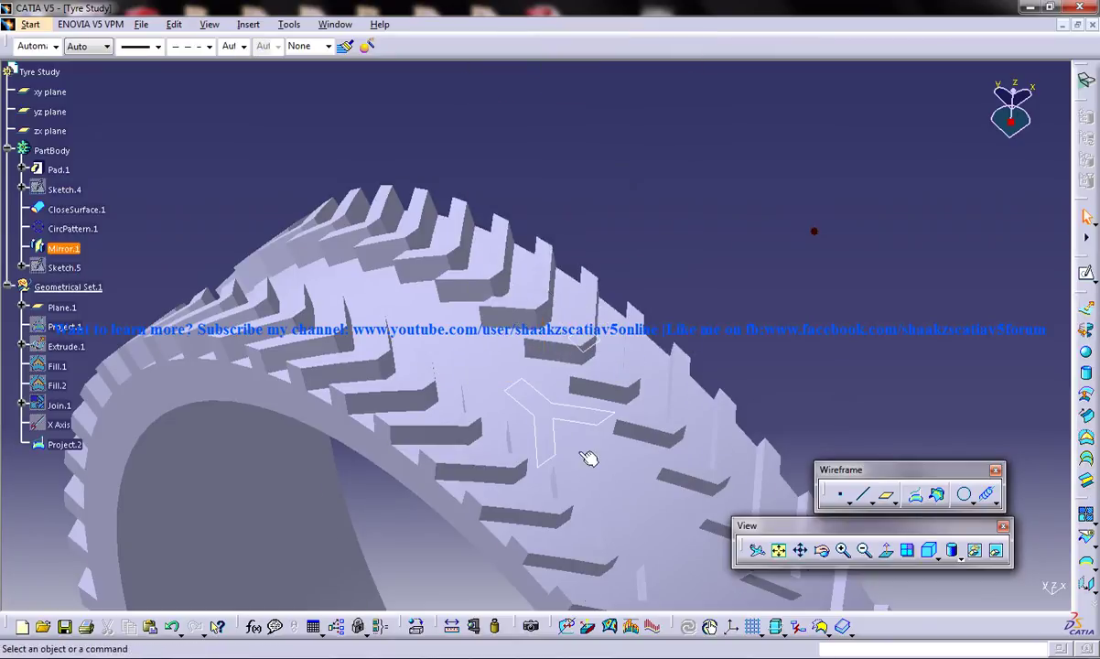
Extrude Project.2 15mm along the Z direction into Extrude.2.
left_click(543, 397)
left_click(1084, 305)
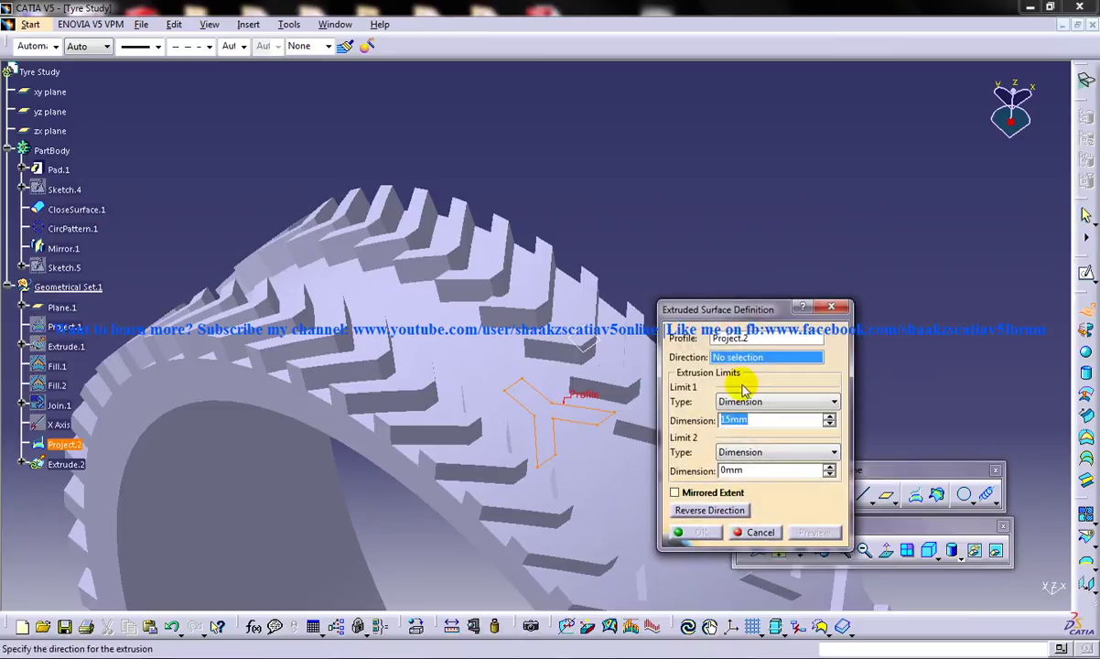
right_click(729, 360)
left_click(783, 460)
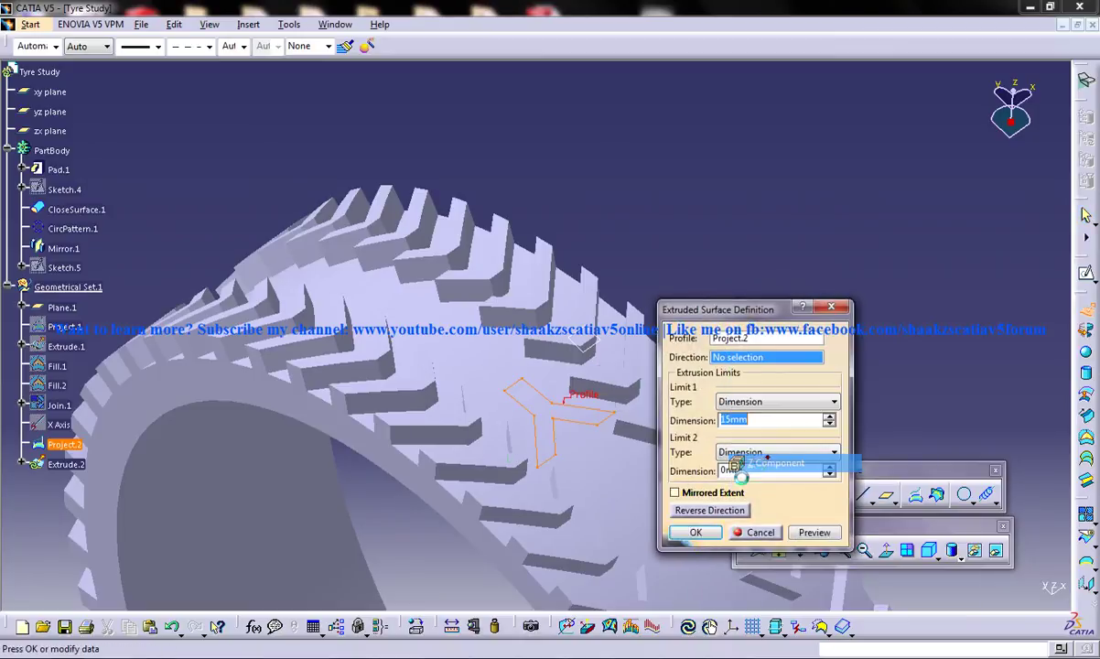
left_click(692, 531)
middle_click_drag(710, 396, 632, 430)
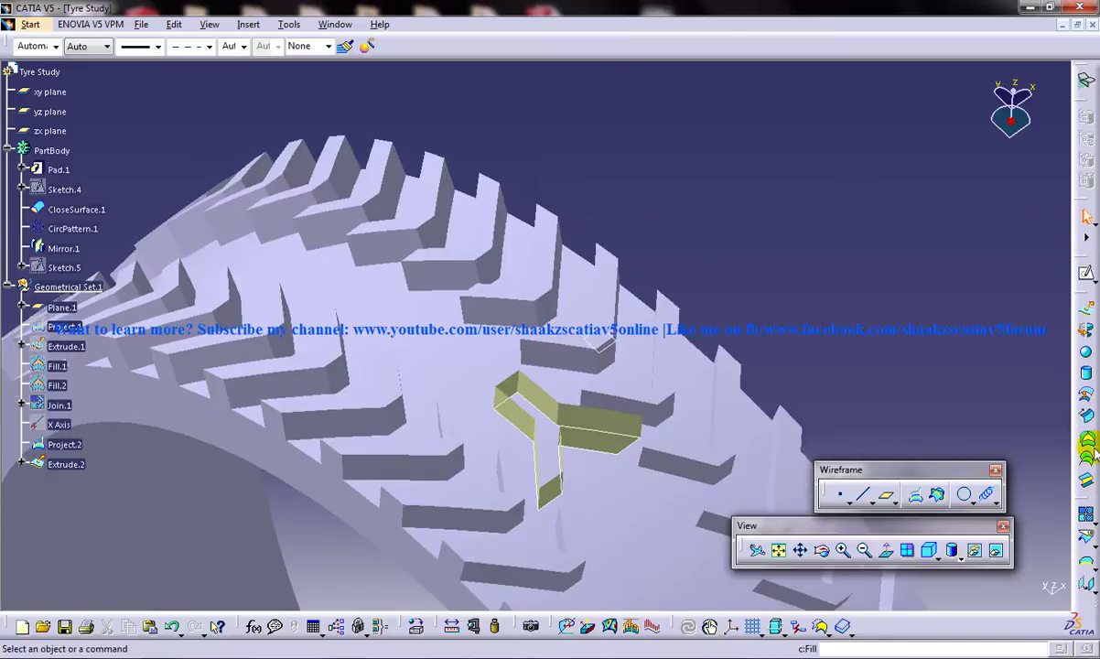
Create bottom fill surface Fill.3 from the Project.2 outline.
left_click(1086, 436)
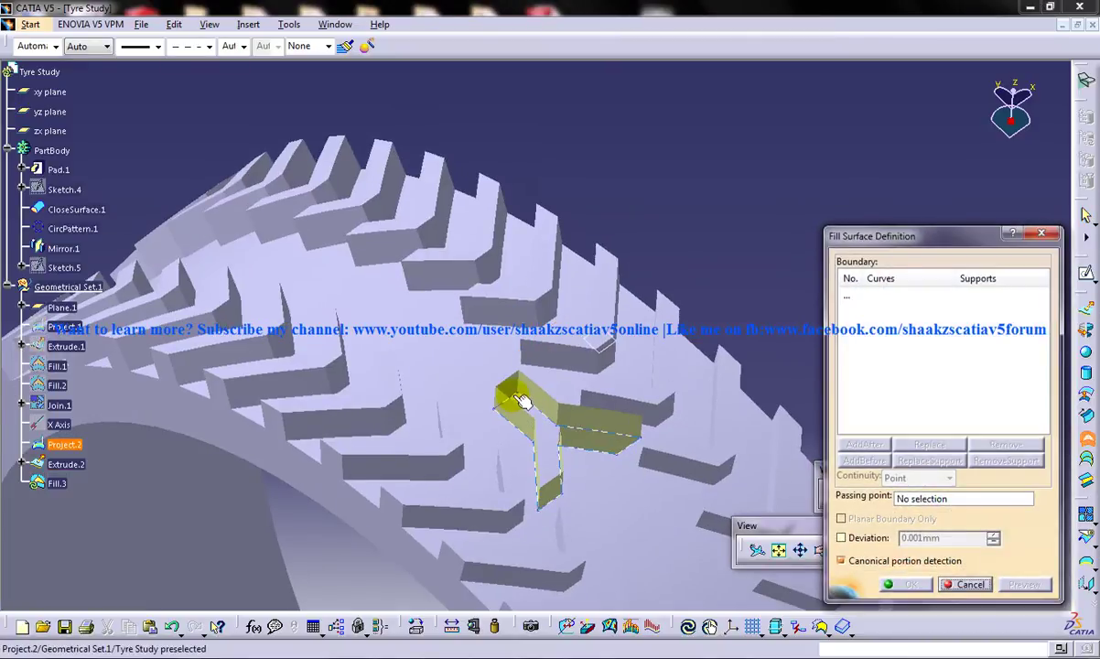
left_click(549, 492)
left_click(905, 584)
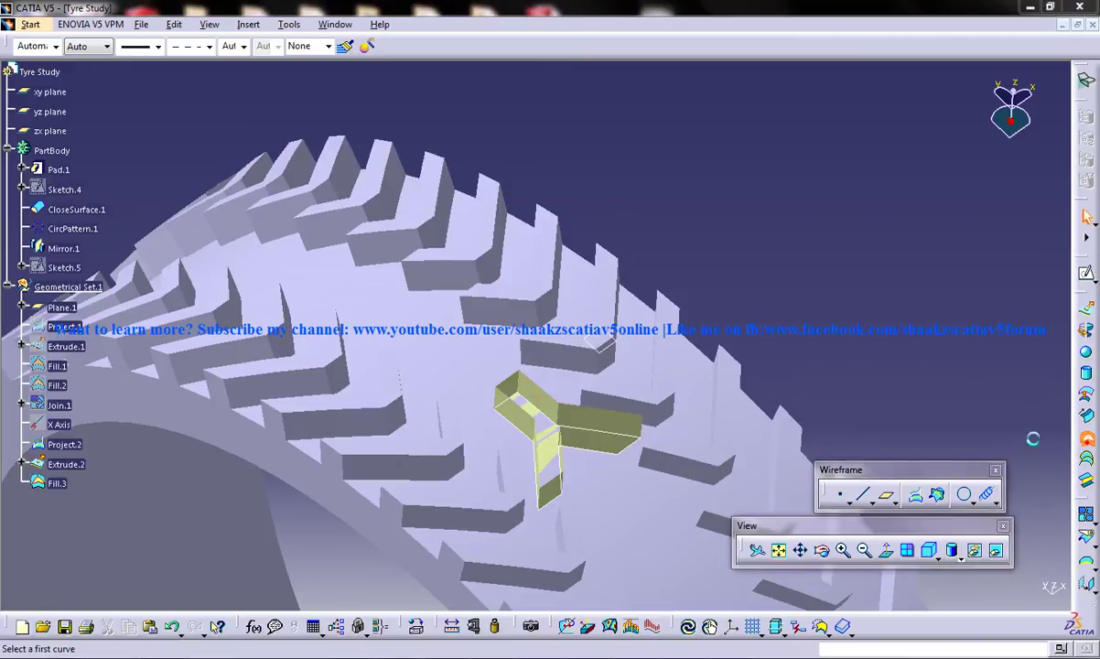
Create top fill surface Fill.4 bounded by Extrude.2's top edges Edge.8 through Edge.16.
left_click(1086, 437)
left_click(510, 380)
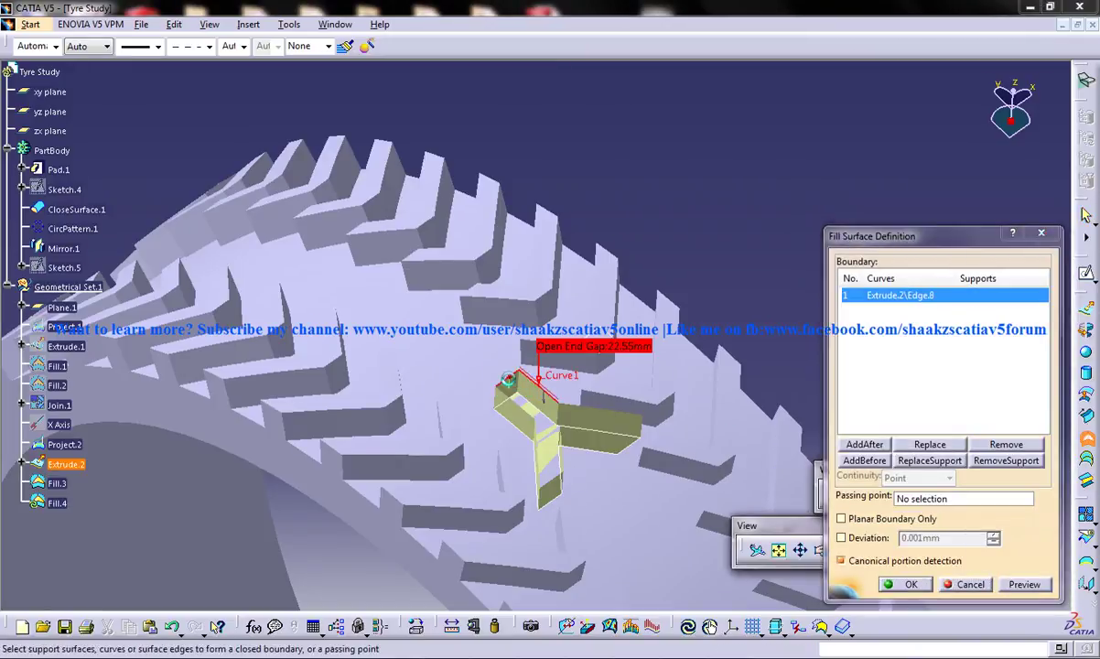
left_click(503, 400)
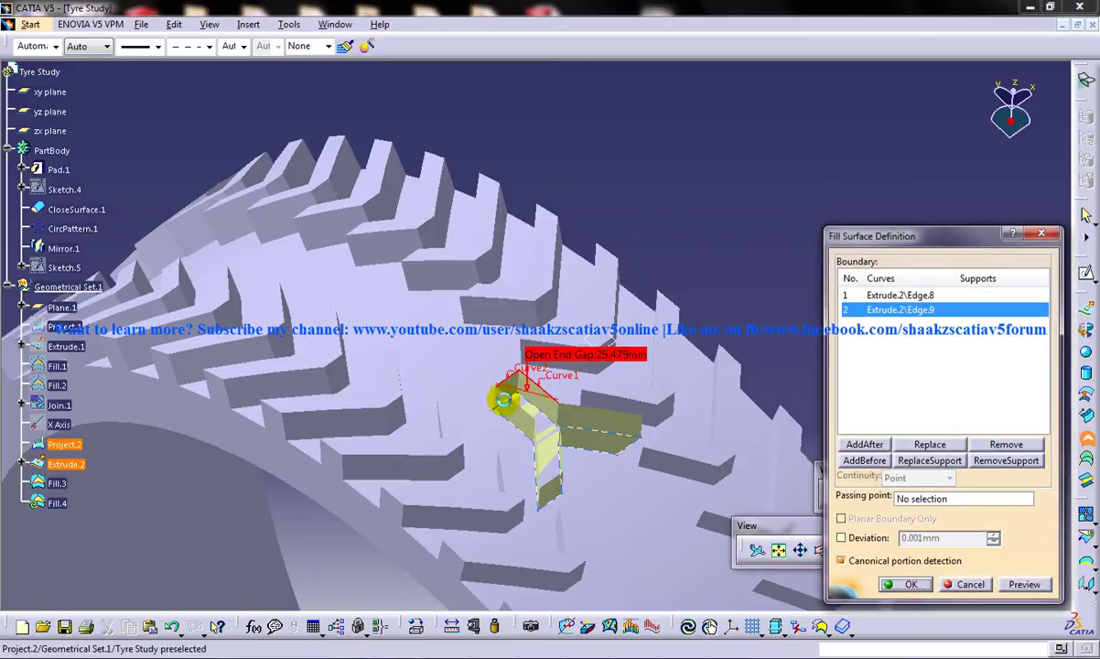
left_click(539, 440)
middle_click_drag(545, 437, 585, 471)
left_click(591, 483)
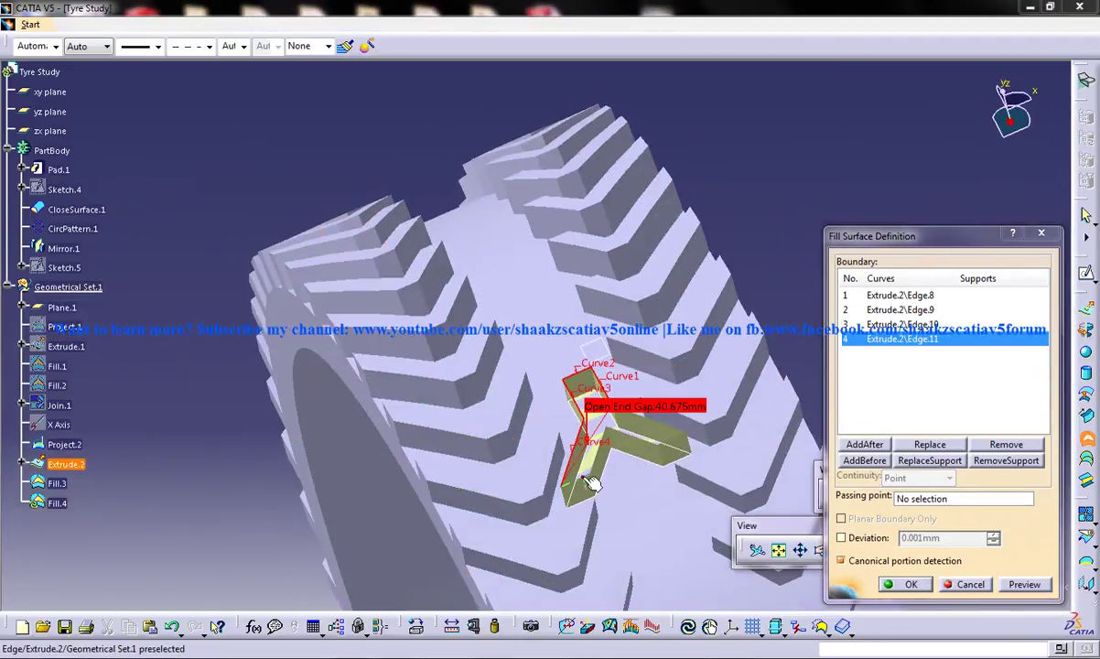
left_click(586, 471)
left_click(622, 435)
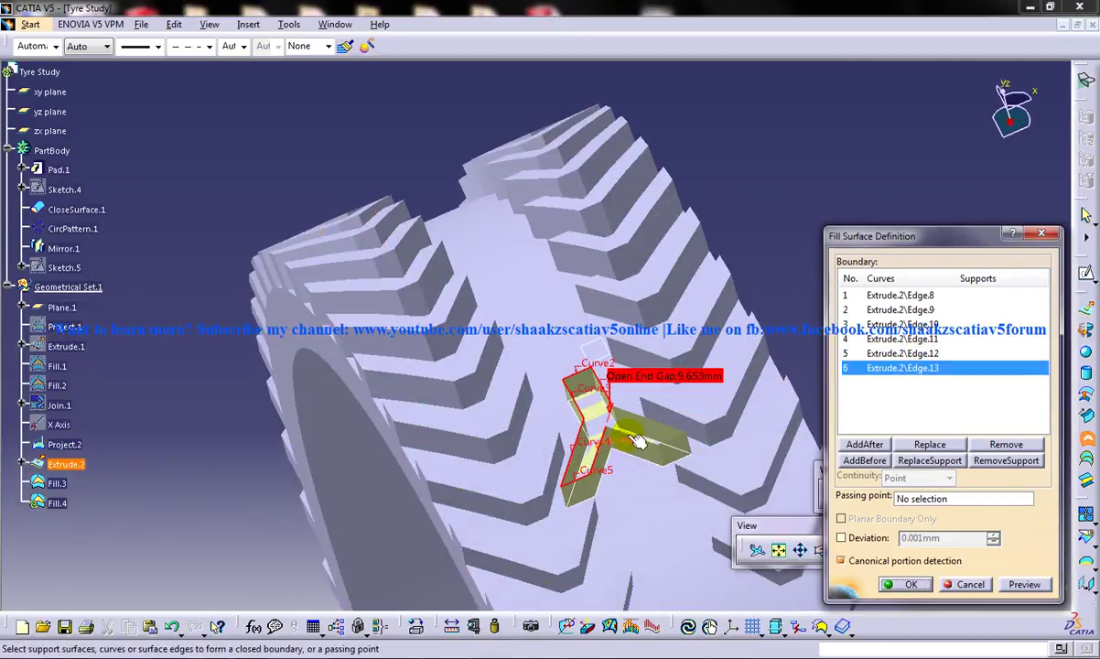
middle_click_drag(640, 440, 605, 405)
left_click(613, 407)
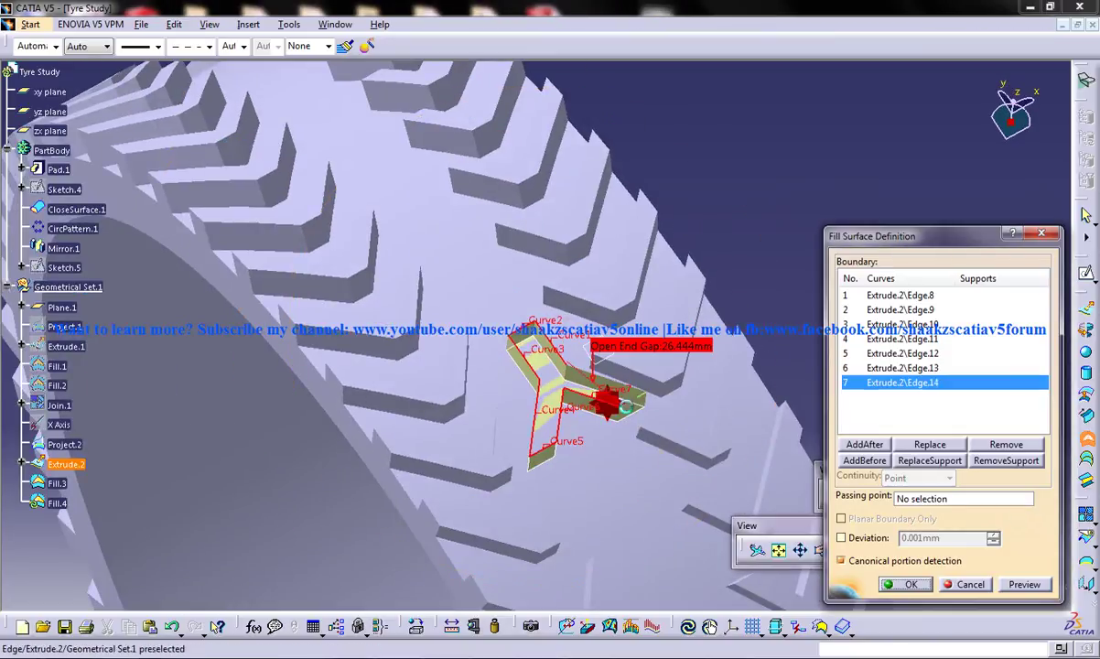
mouse_move(646, 402)
middle_mouse_down()
mouse_move(663, 407)
mouse_move(657, 422)
mouse_move(643, 381)
mouse_move(749, 450)
middle_mouse_up()
left_click(633, 405)
left_click(634, 406)
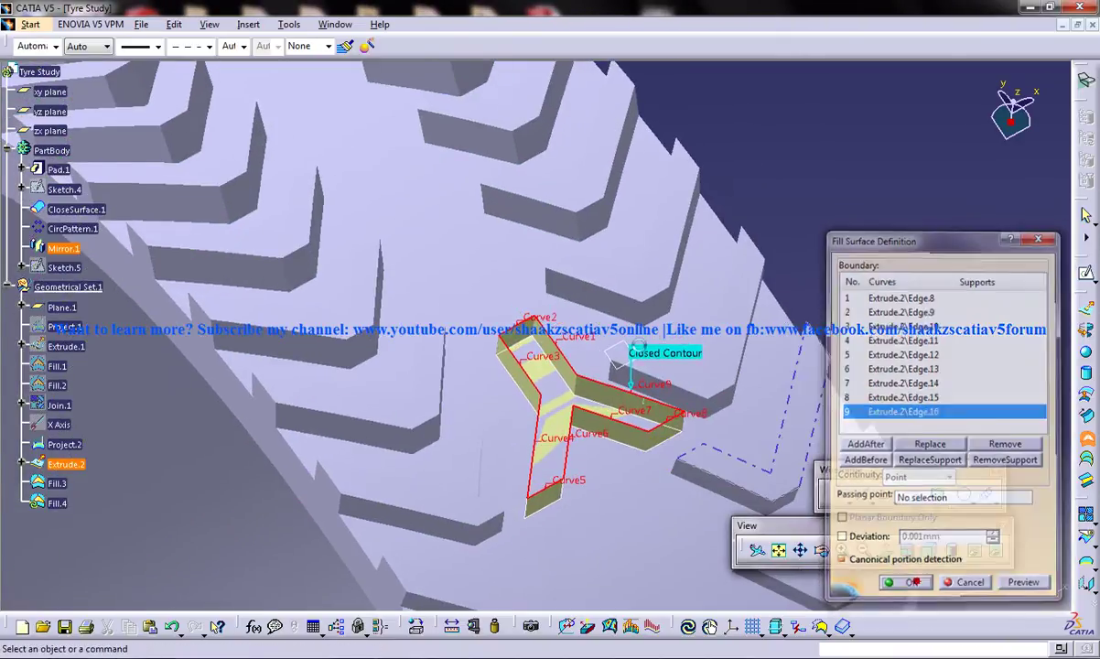
left_click(915, 583)
middle_click_drag(621, 373, 587, 347)
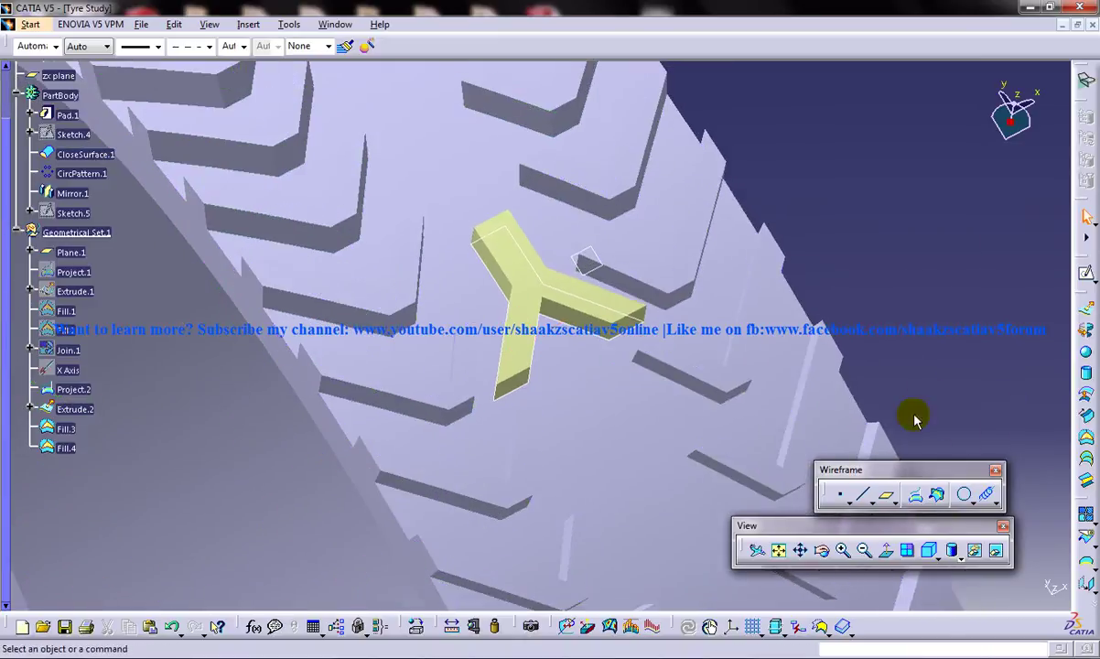
Join Fill.3, Fill.4 and Extrude.2 into Join.2.
left_click(1087, 309)
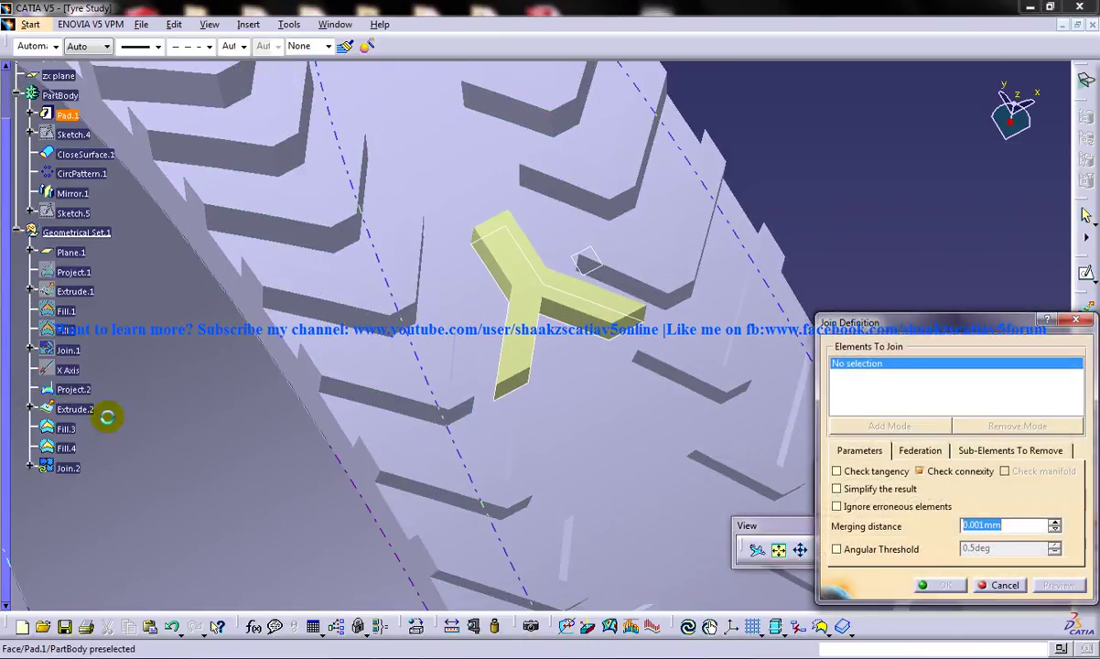
left_click(65, 430)
left_click(66, 448)
left_click(75, 409)
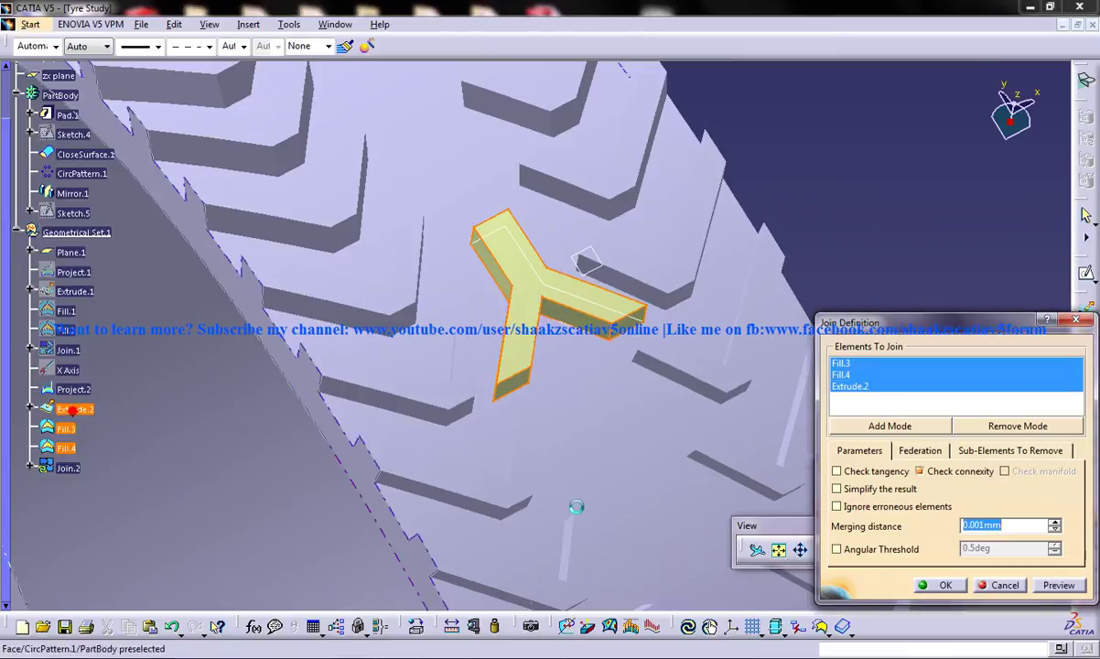
left_click(948, 585)
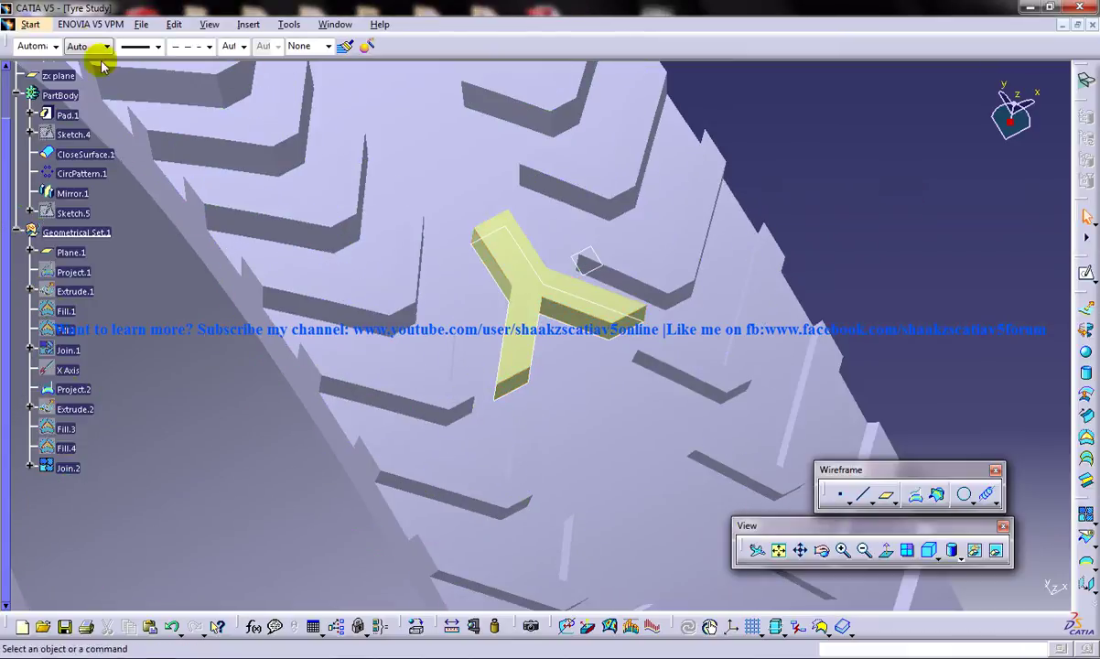
Switch to the Part Design workbench.
left_click(31, 24)
mouse_move(48, 65)
left_click(250, 61)
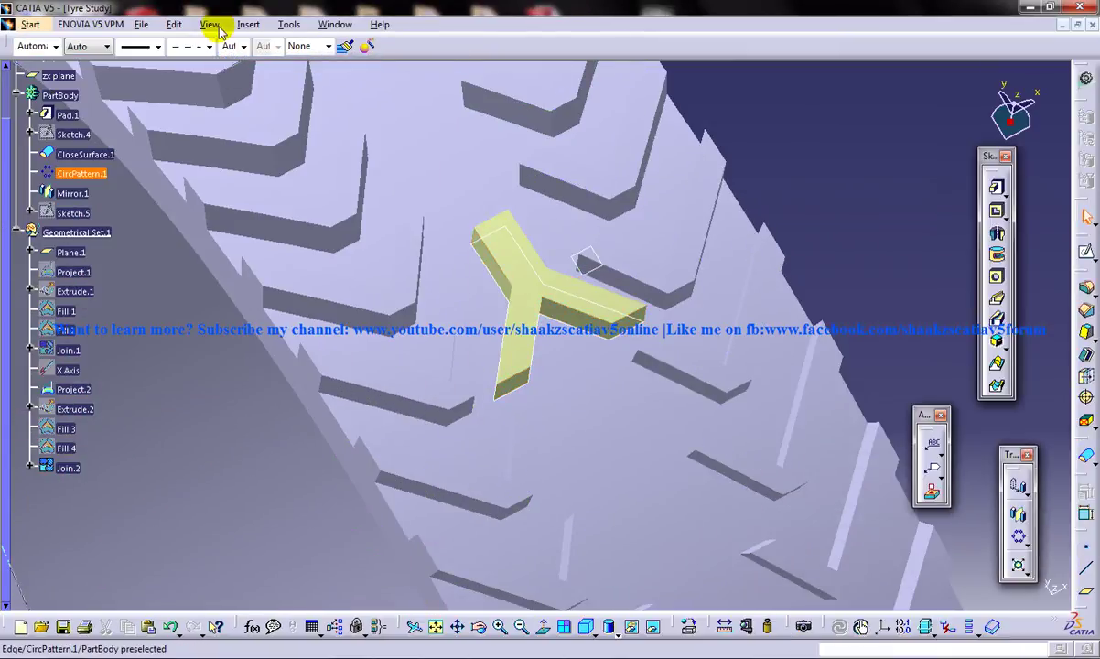
Close Join.2 into a solid with Close Surface, creating CloseSurface.2, and dismiss the warnings.
left_click(248, 23)
mouse_move(294, 270)
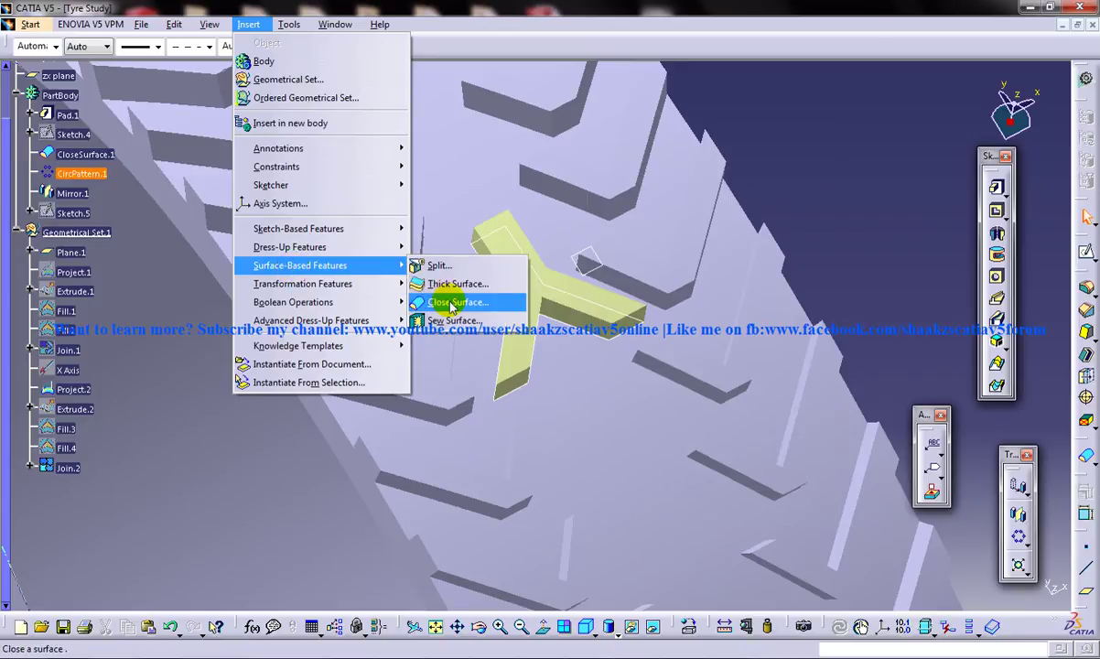
left_click(450, 304)
left_click(687, 371)
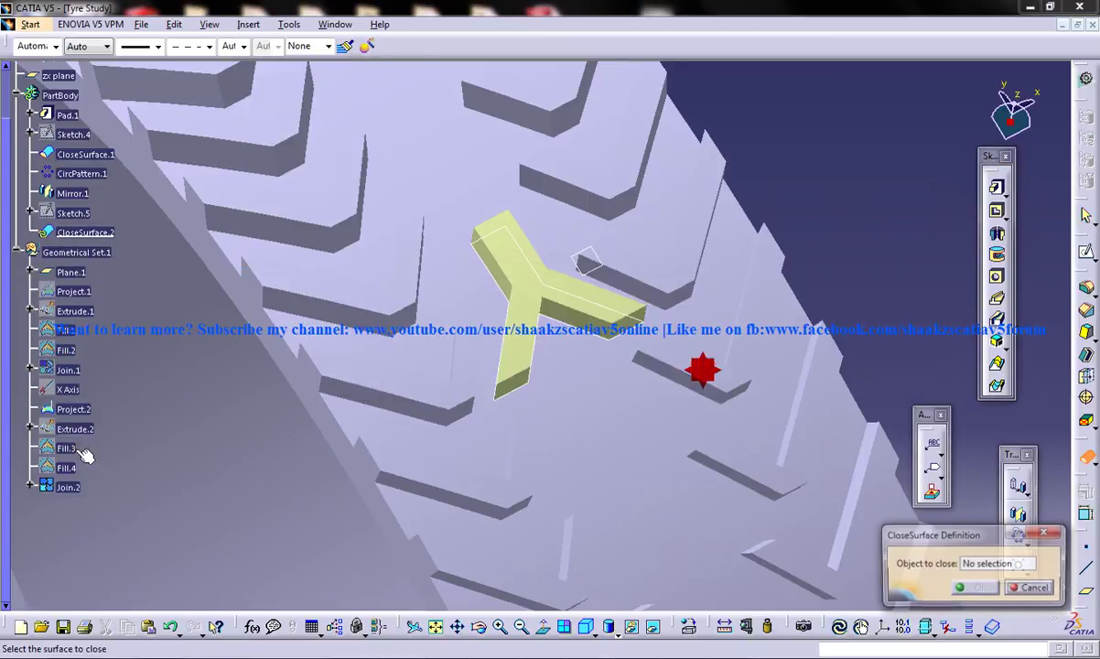
middle_click_drag(658, 474, 886, 560)
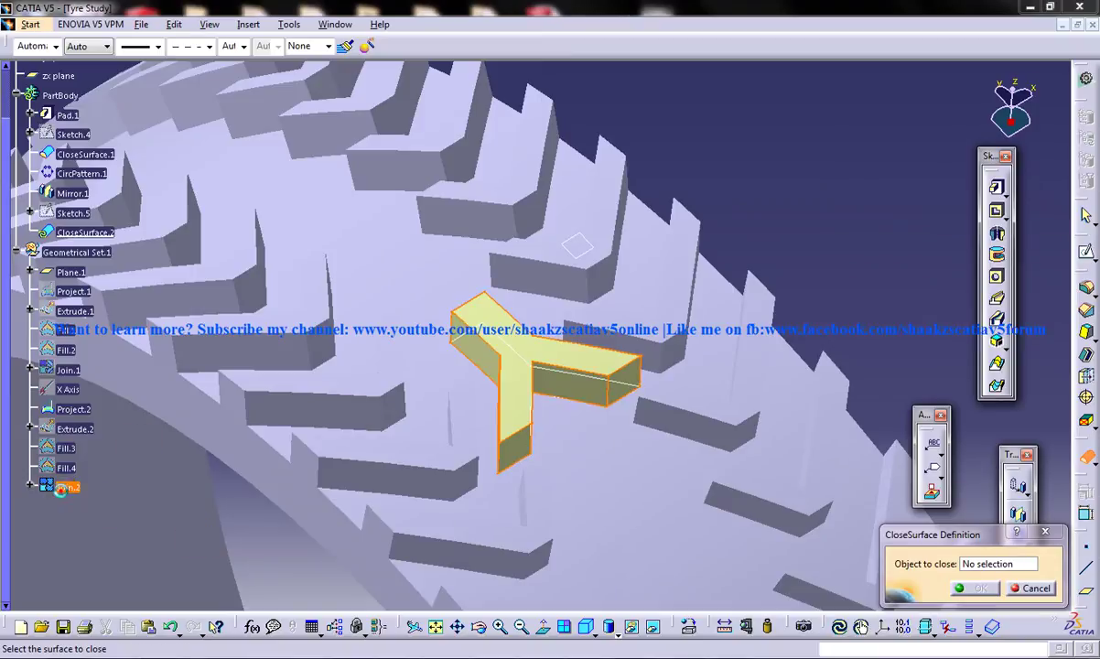
left_click(63, 487)
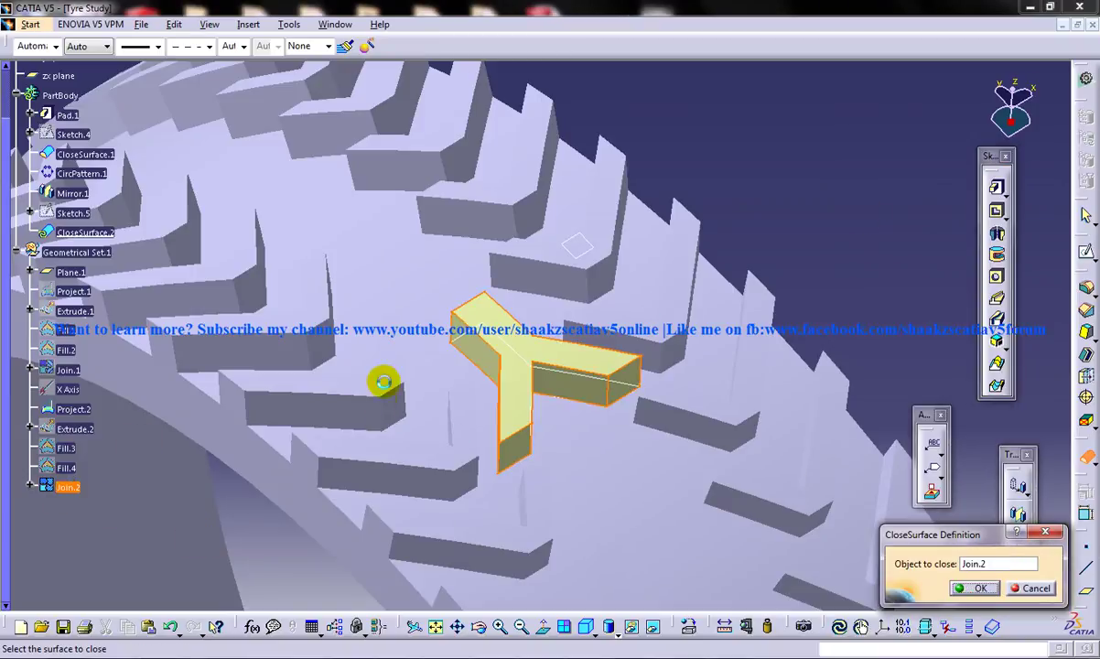
left_click(977, 588)
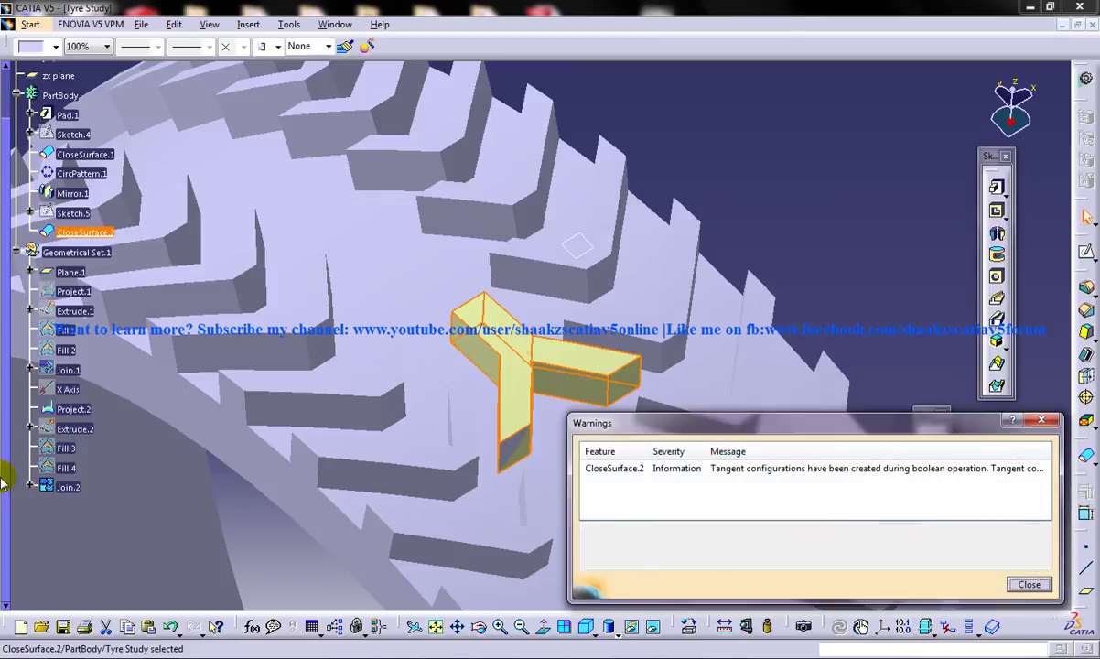
left_click(1029, 584)
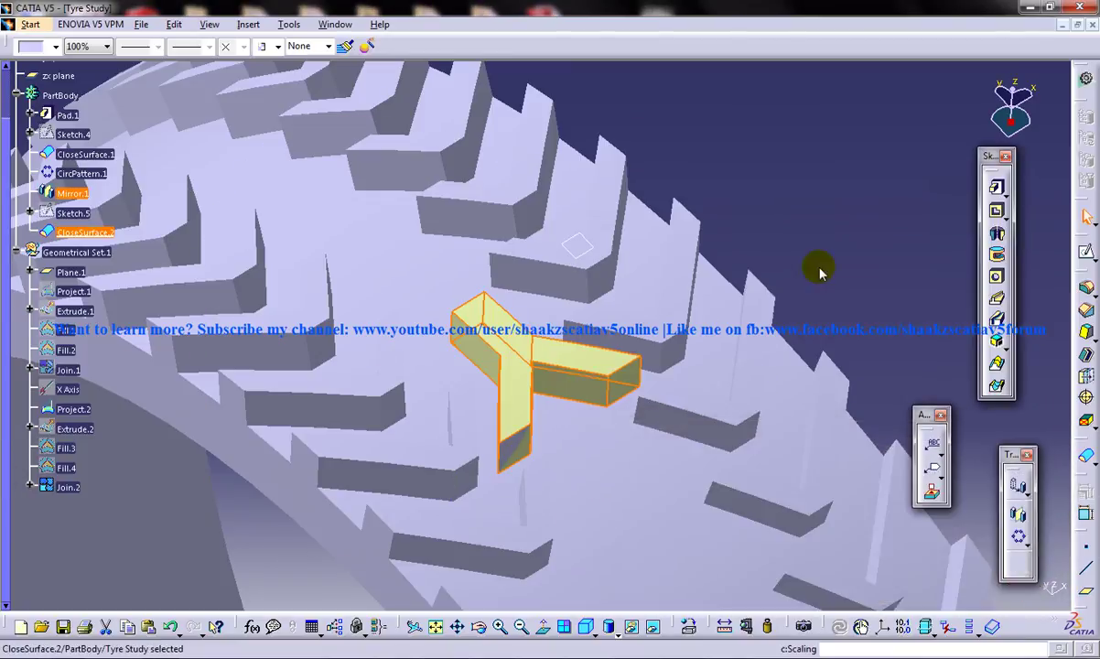
Hide the Join.2 surface so only the solid Y-shaped block remains.
left_click(55, 500)
right_click(71, 494)
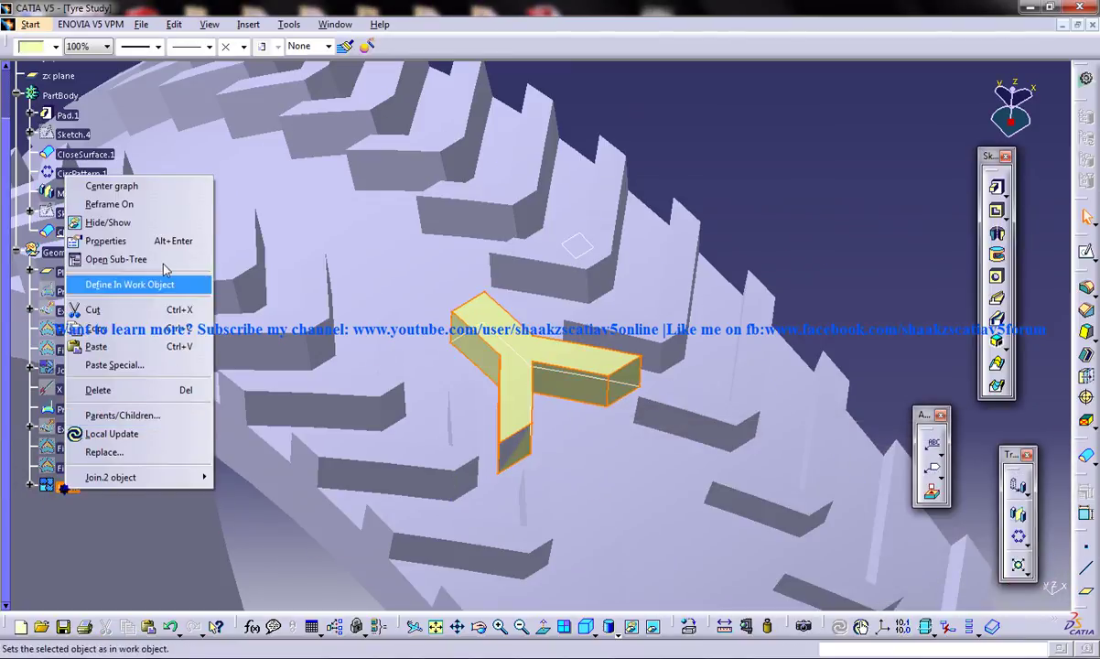
left_click(165, 219)
Zoom out and rotate the view to inspect the finished tyre with its tread blocks.
middle_click_drag(659, 309, 564, 388)
right_click(575, 385)
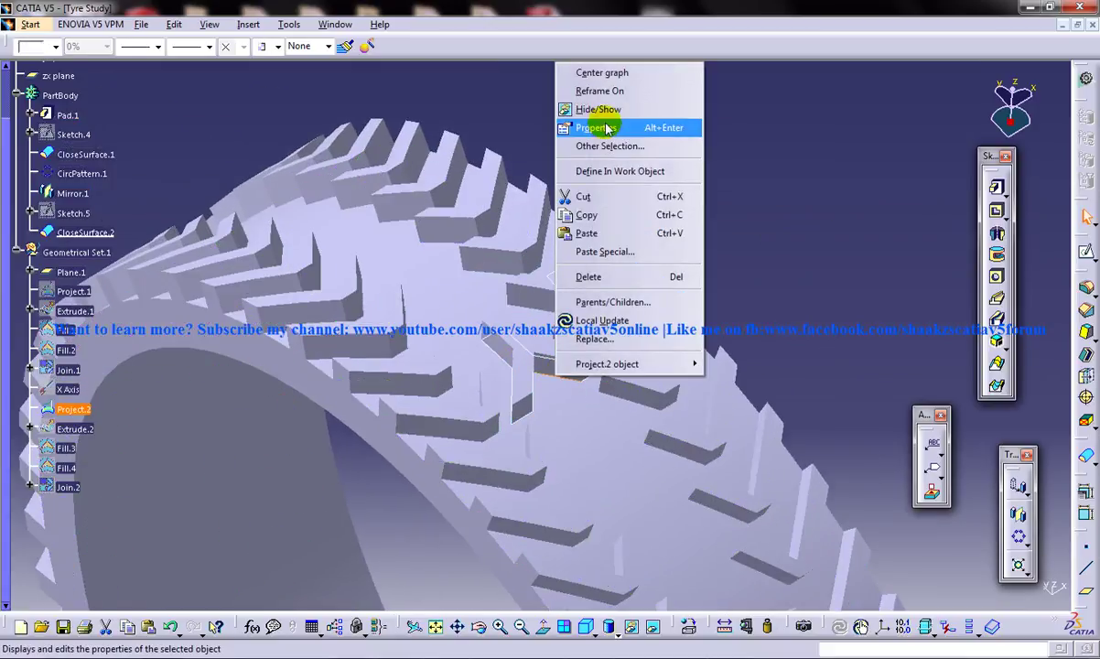
left_click(747, 176)
middle_click_drag(751, 172, 682, 247)
middle_click_drag(706, 396, 748, 373)
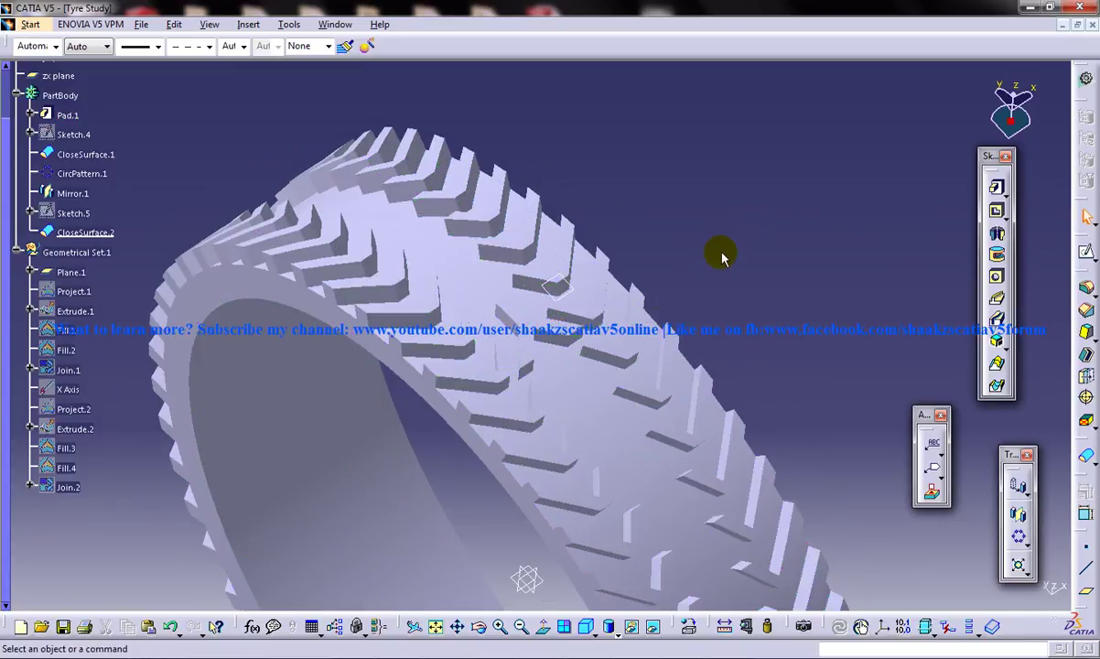